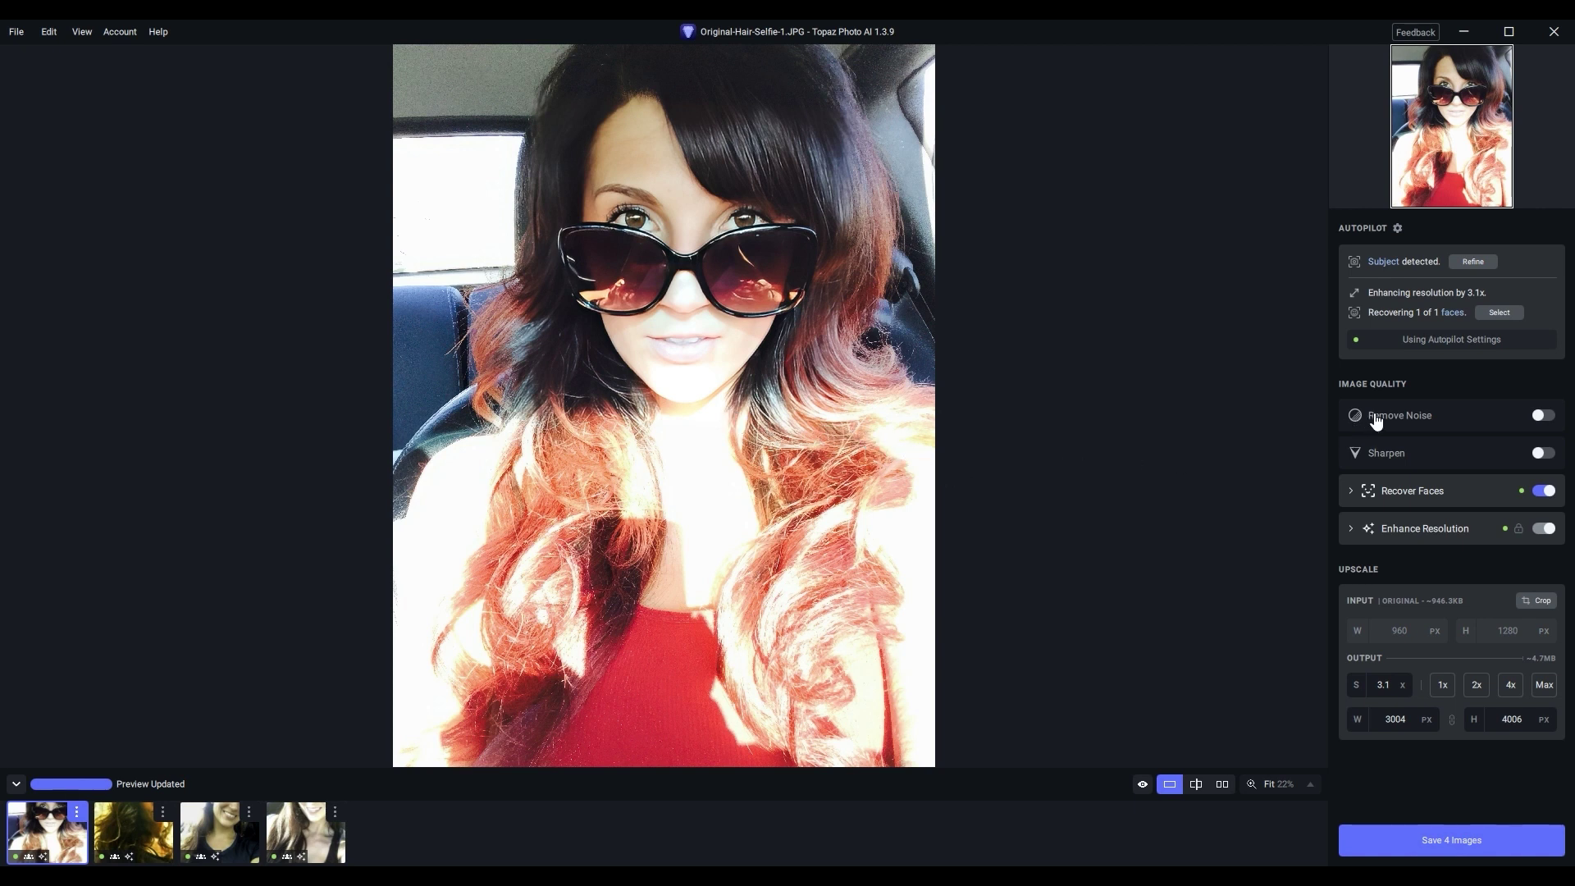
Step: Compare the original and enhanced versions of Original-Hair-Selfie-1.JPG by repeatedly switching the preview between them
mouse_move(1372, 493)
mouse_move(41, 812)
click(1143, 786)
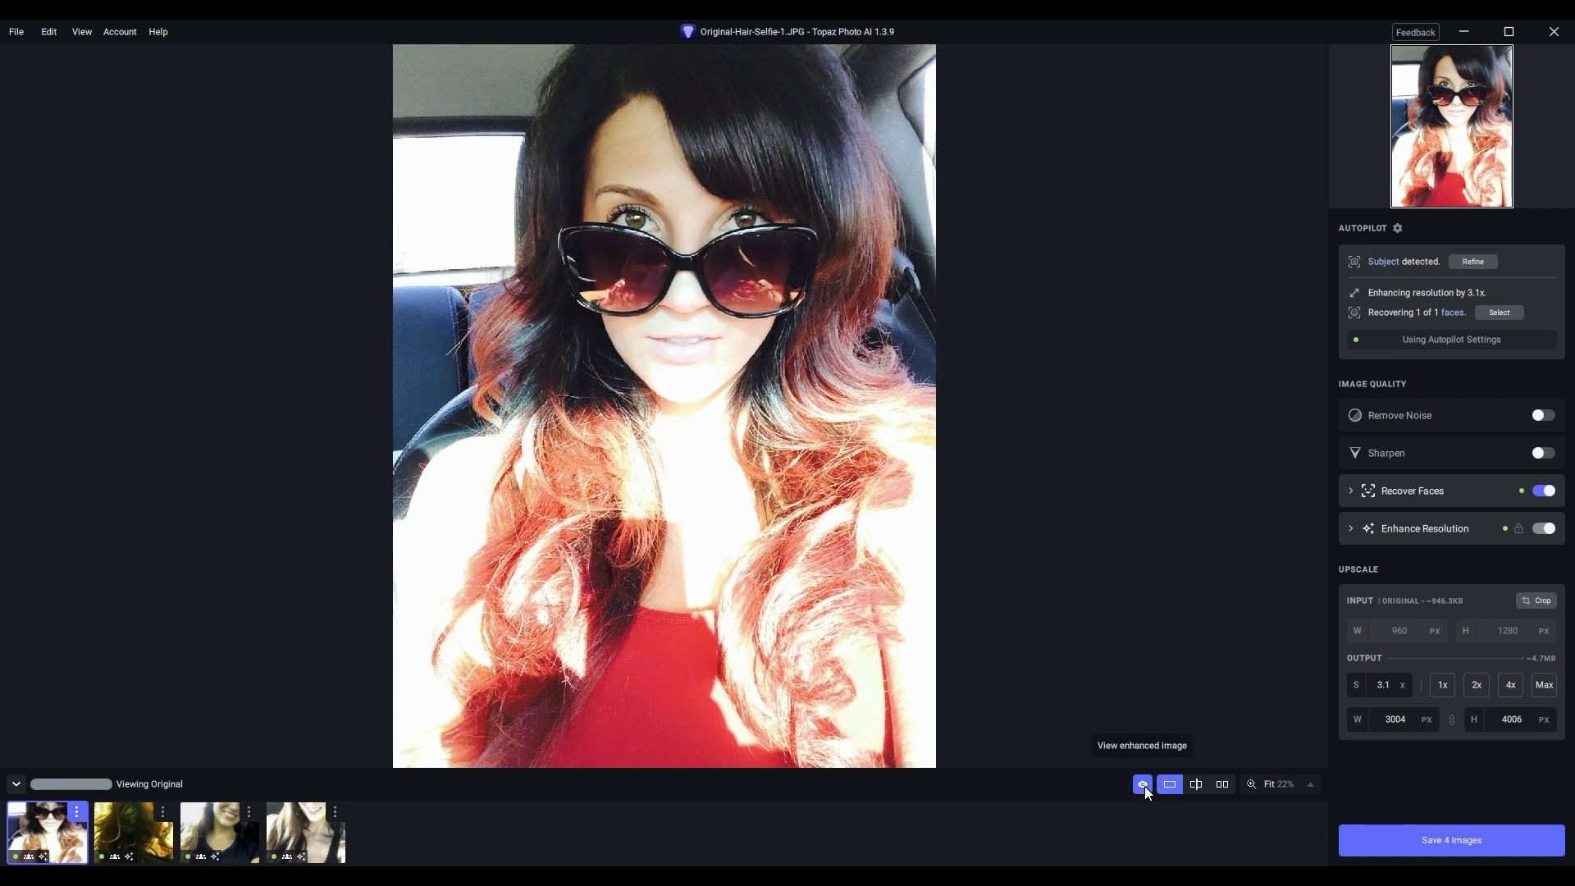
click(1144, 786)
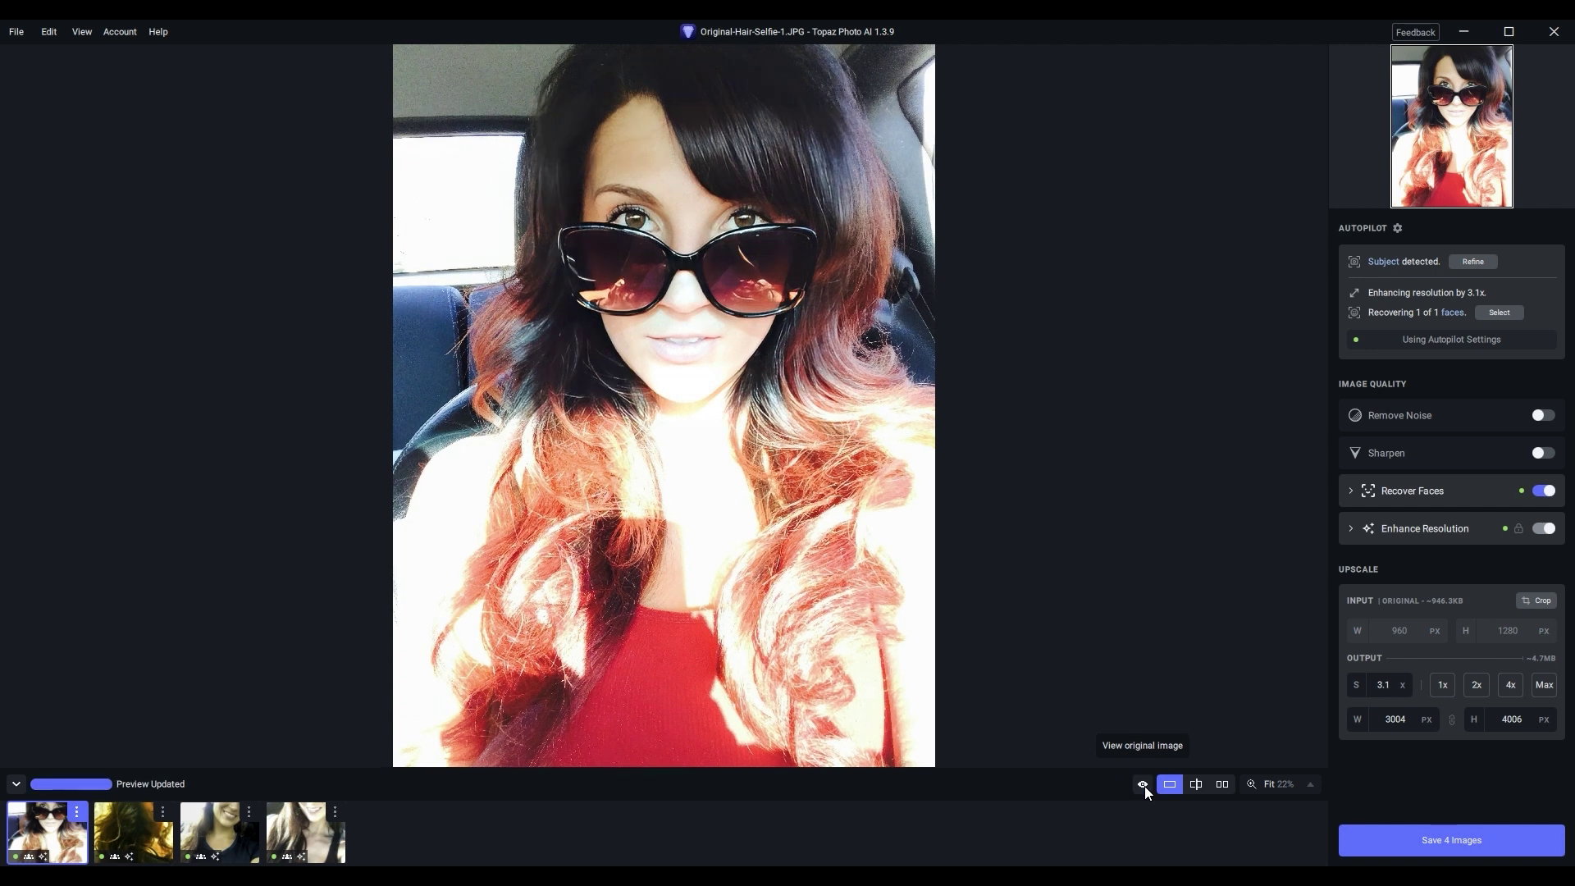
click(1144, 786)
click(1144, 786)
click(1143, 786)
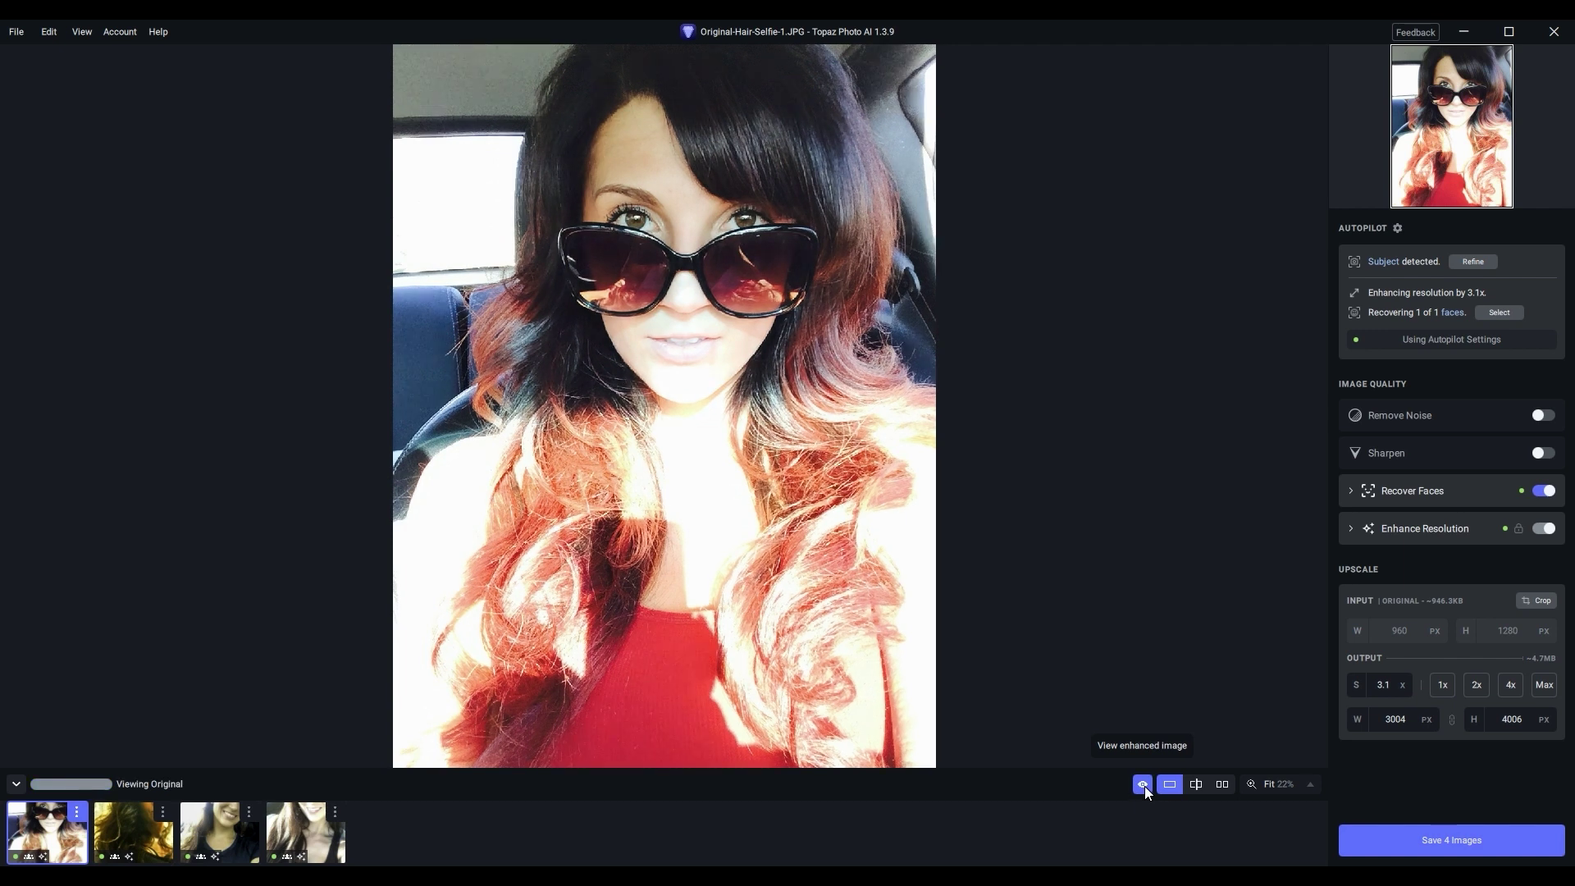
click(1144, 786)
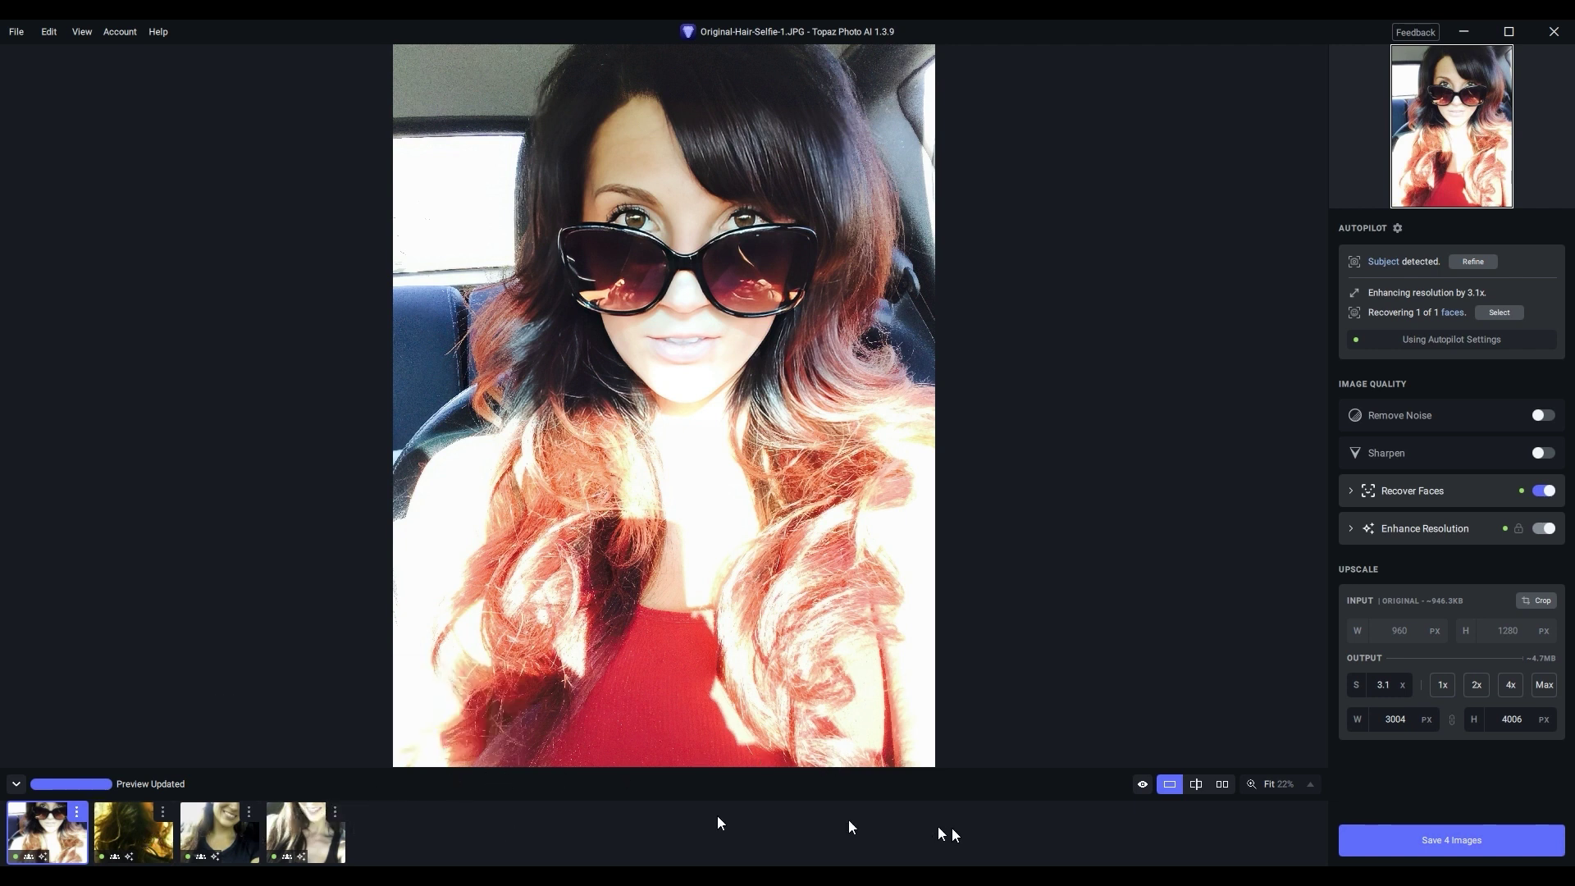
click(1144, 786)
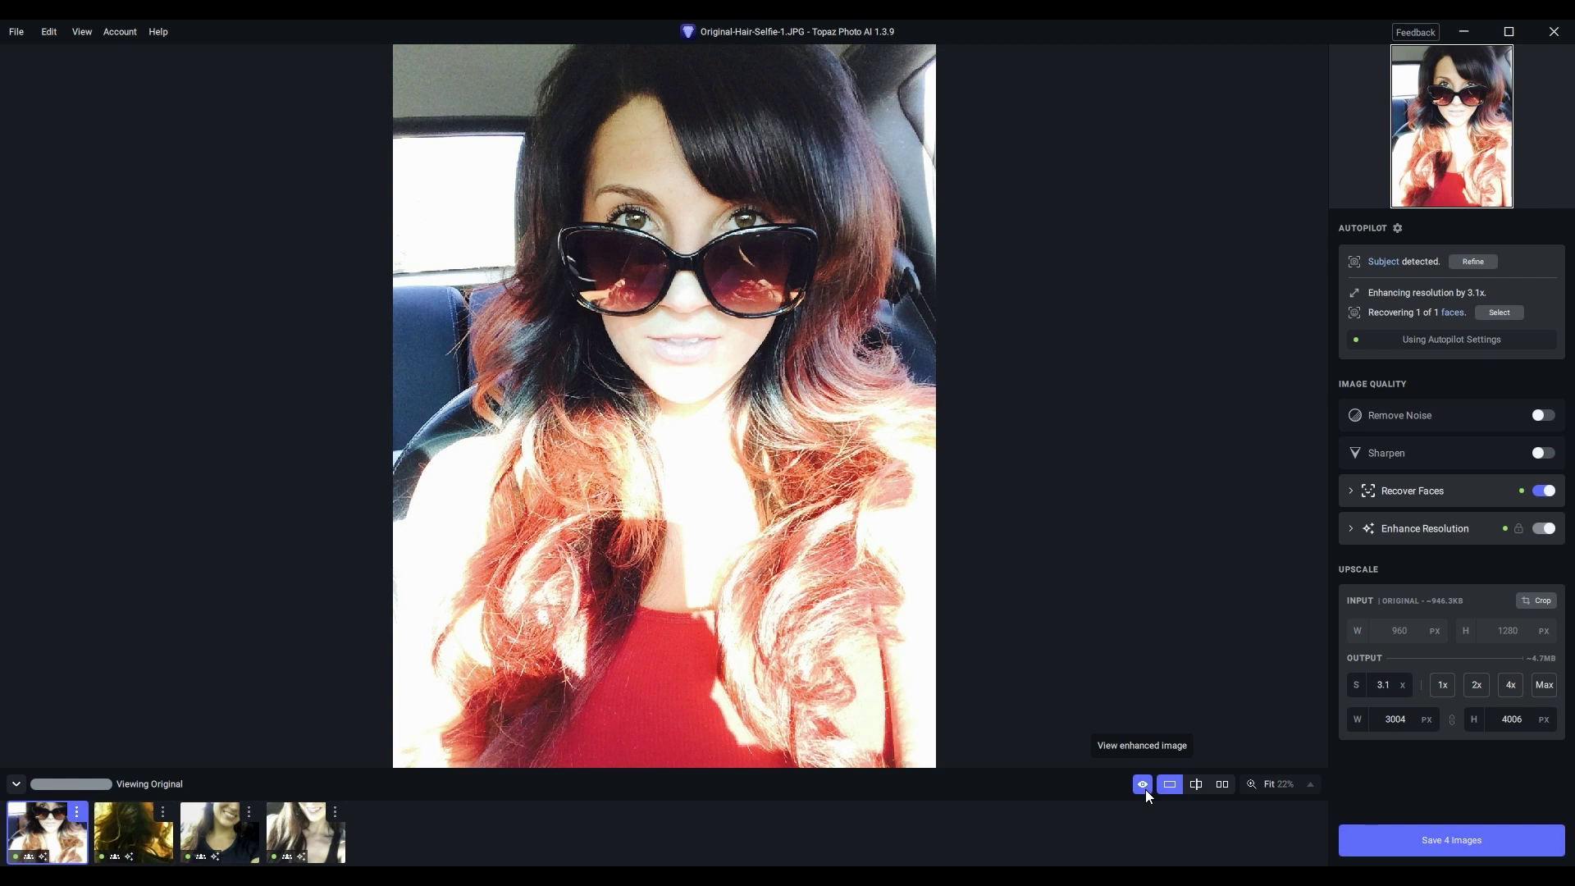
click(1144, 786)
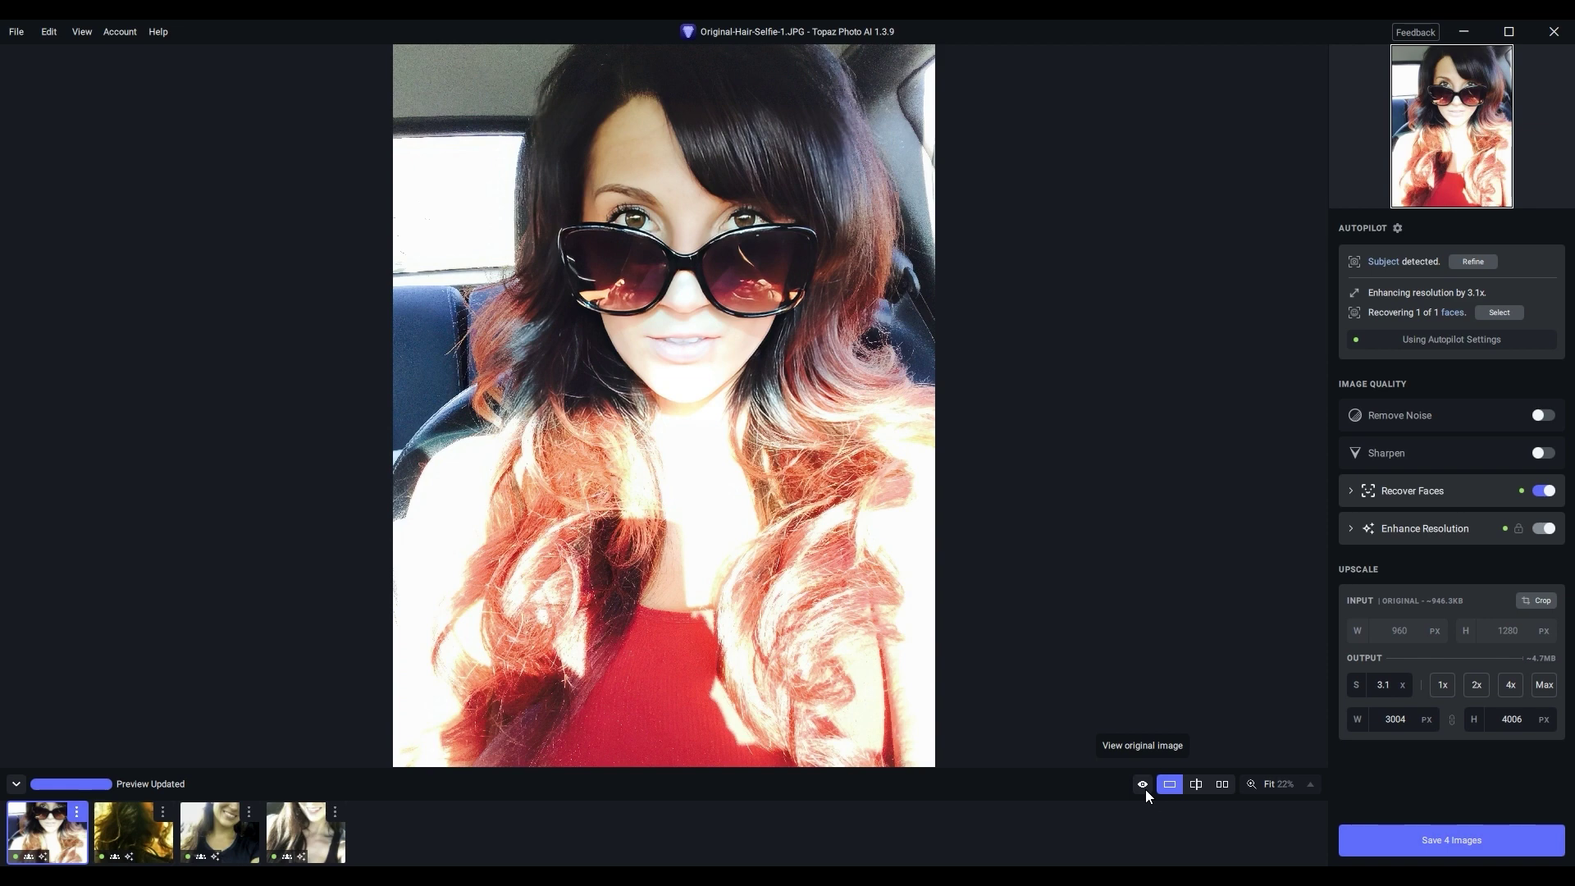
Step: Examine the eyes and sunglasses at 100% zoom in split view, sweeping the divider across to compare original and enhanced detail
click(745, 246)
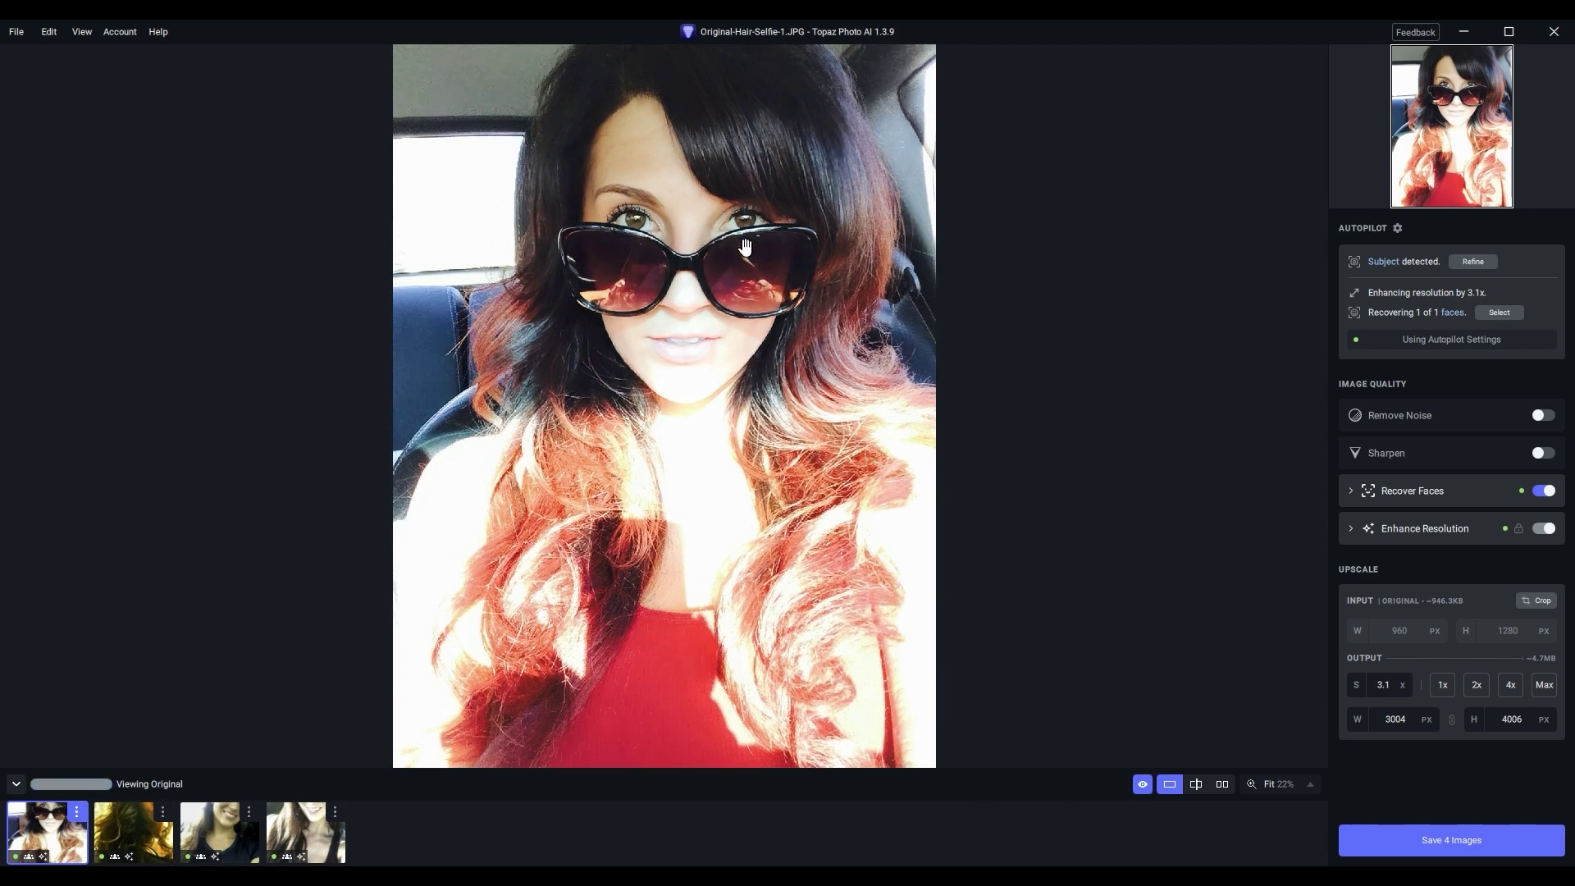
click(728, 375)
drag(727, 334, 695, 491)
drag(703, 380, 731, 506)
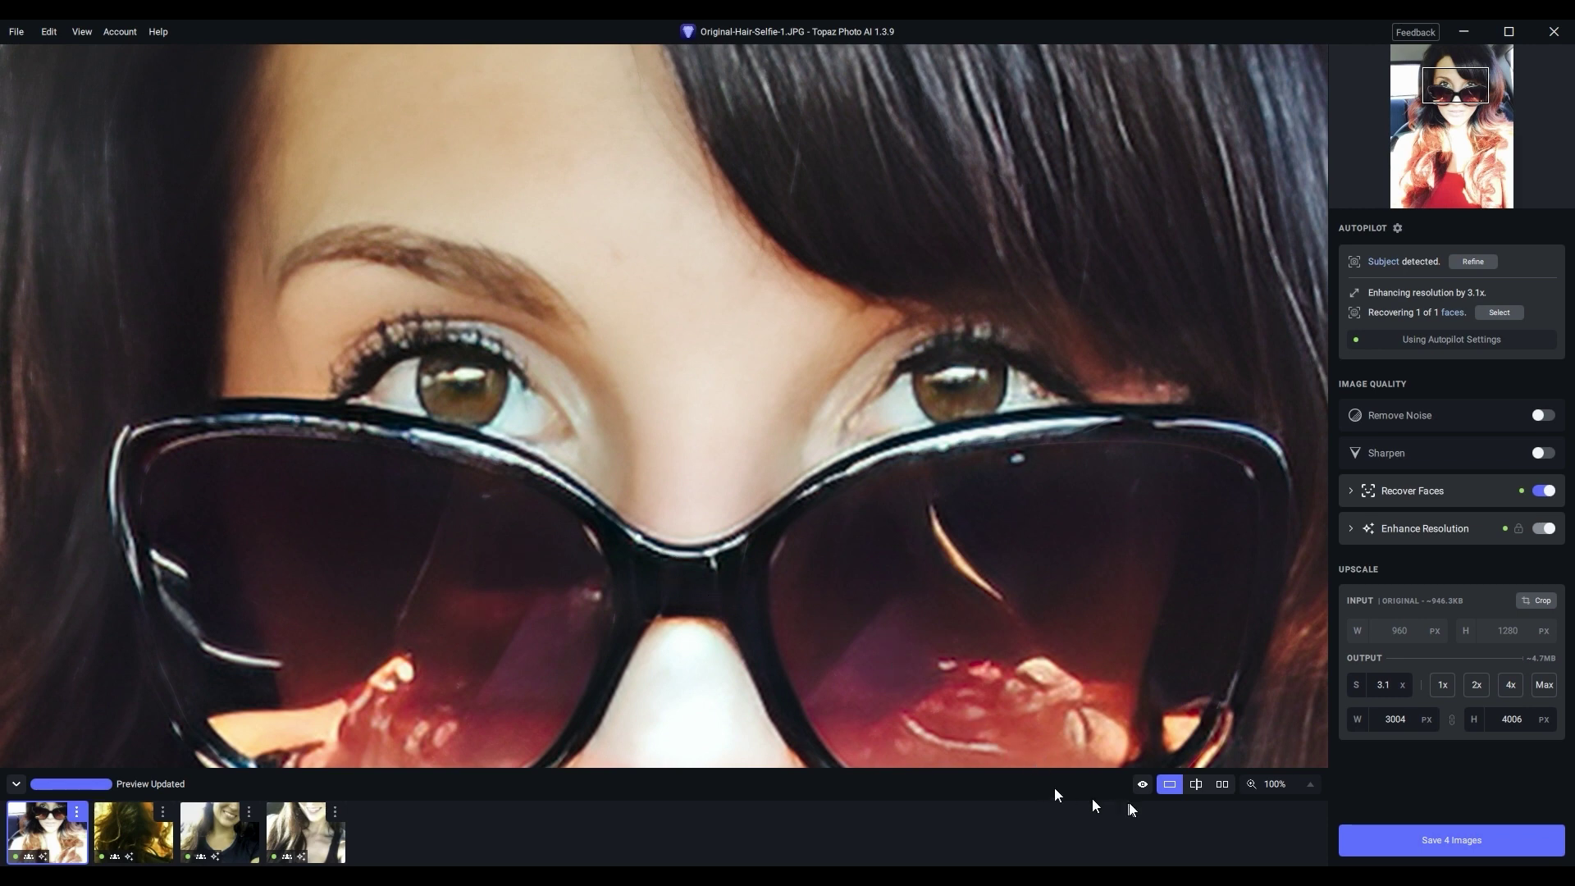
click(1196, 784)
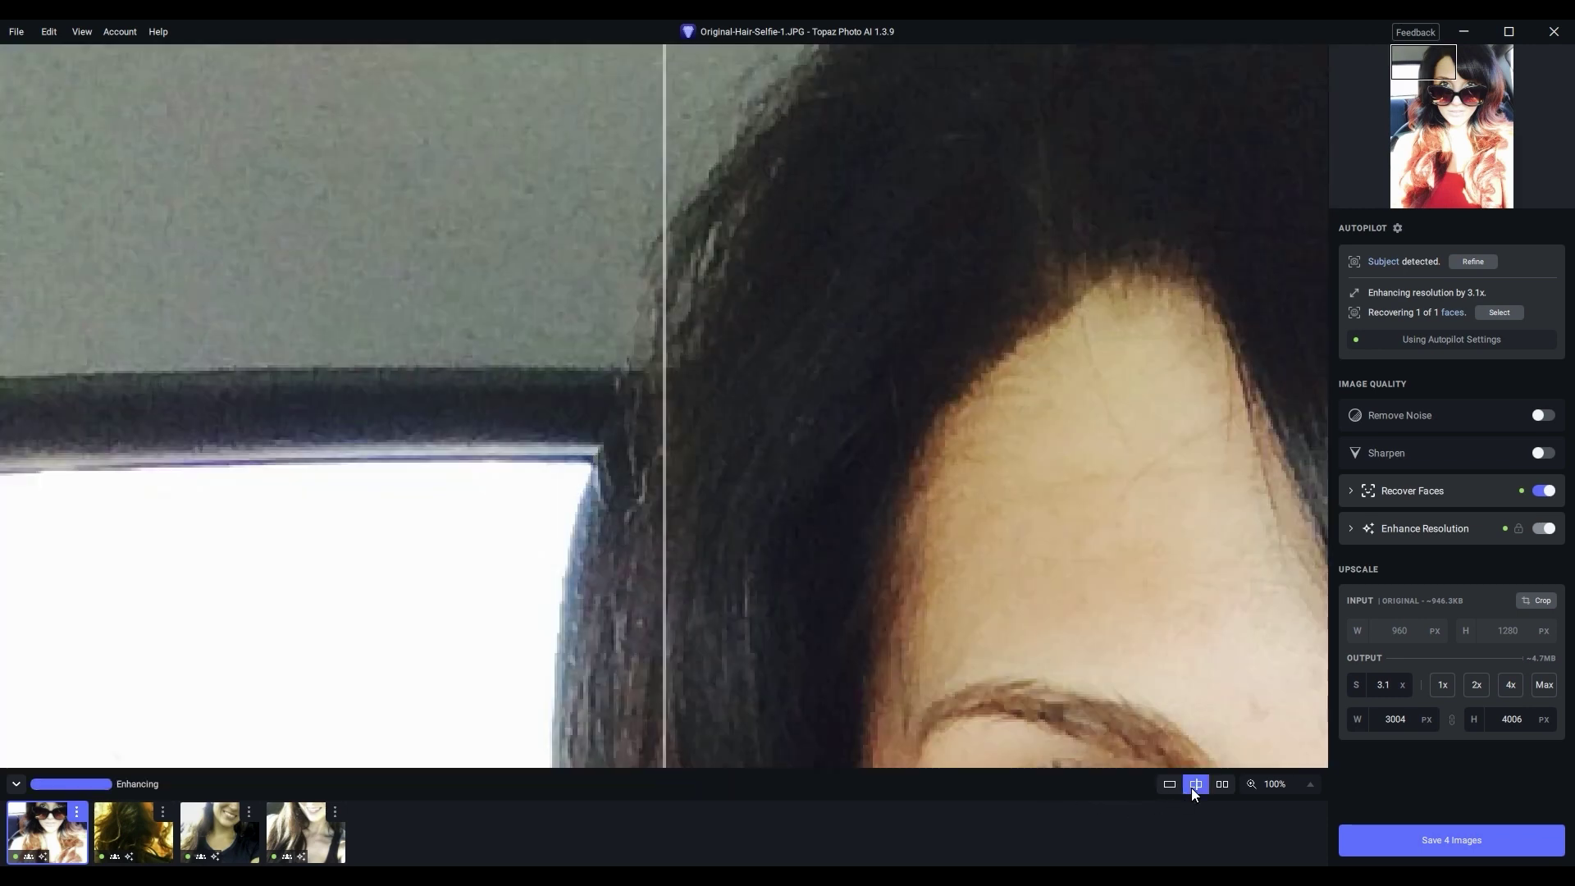
drag(1003, 685, 879, 299)
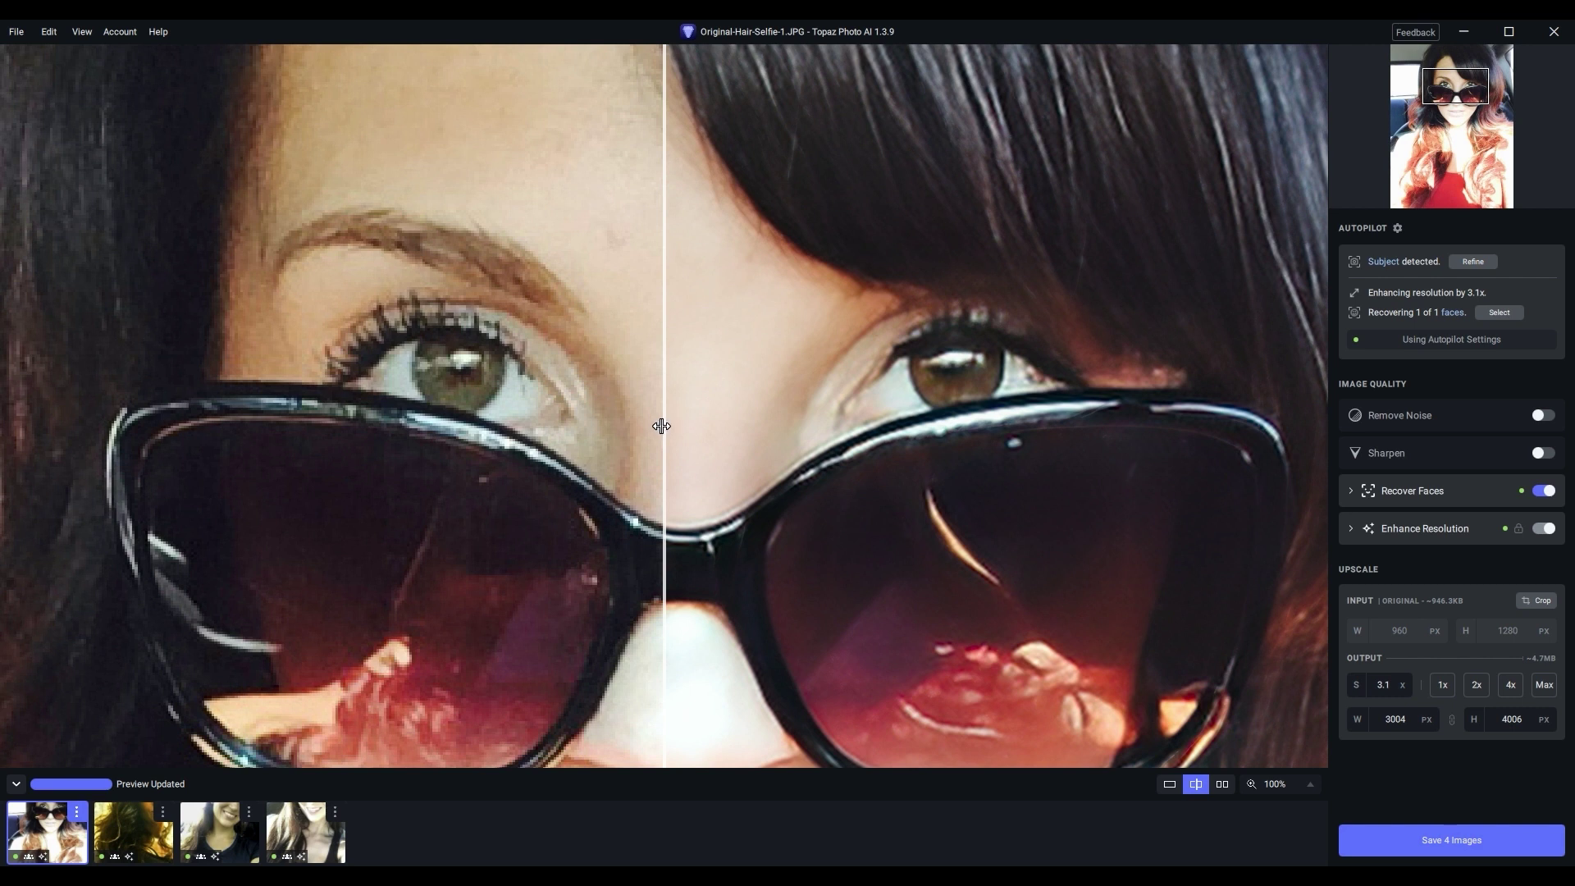
drag(661, 423, 588, 428)
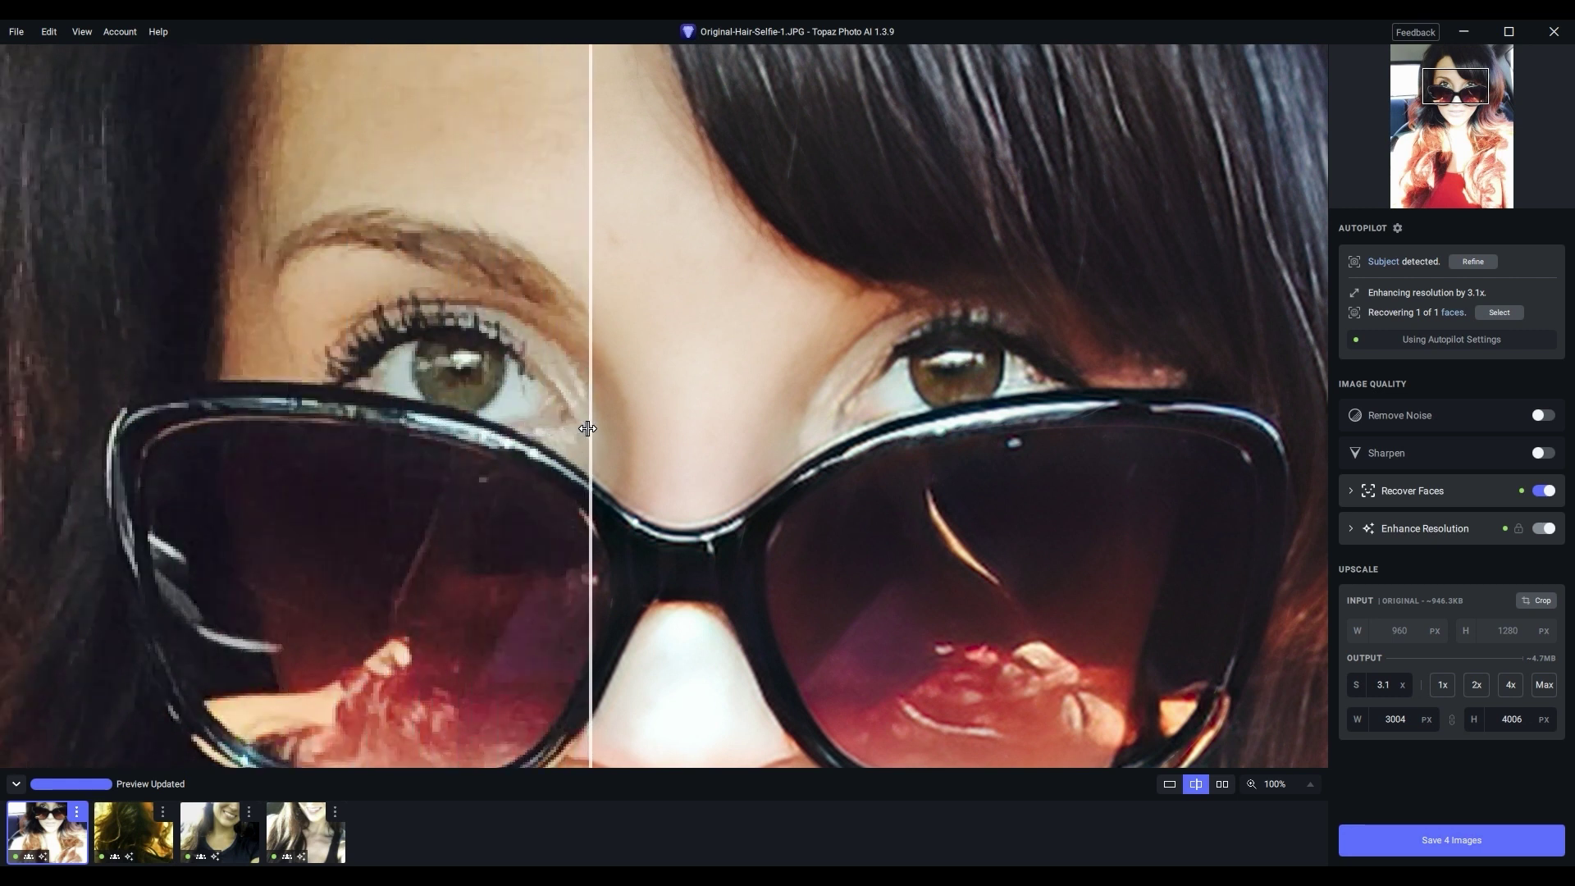
drag(587, 427, 371, 422)
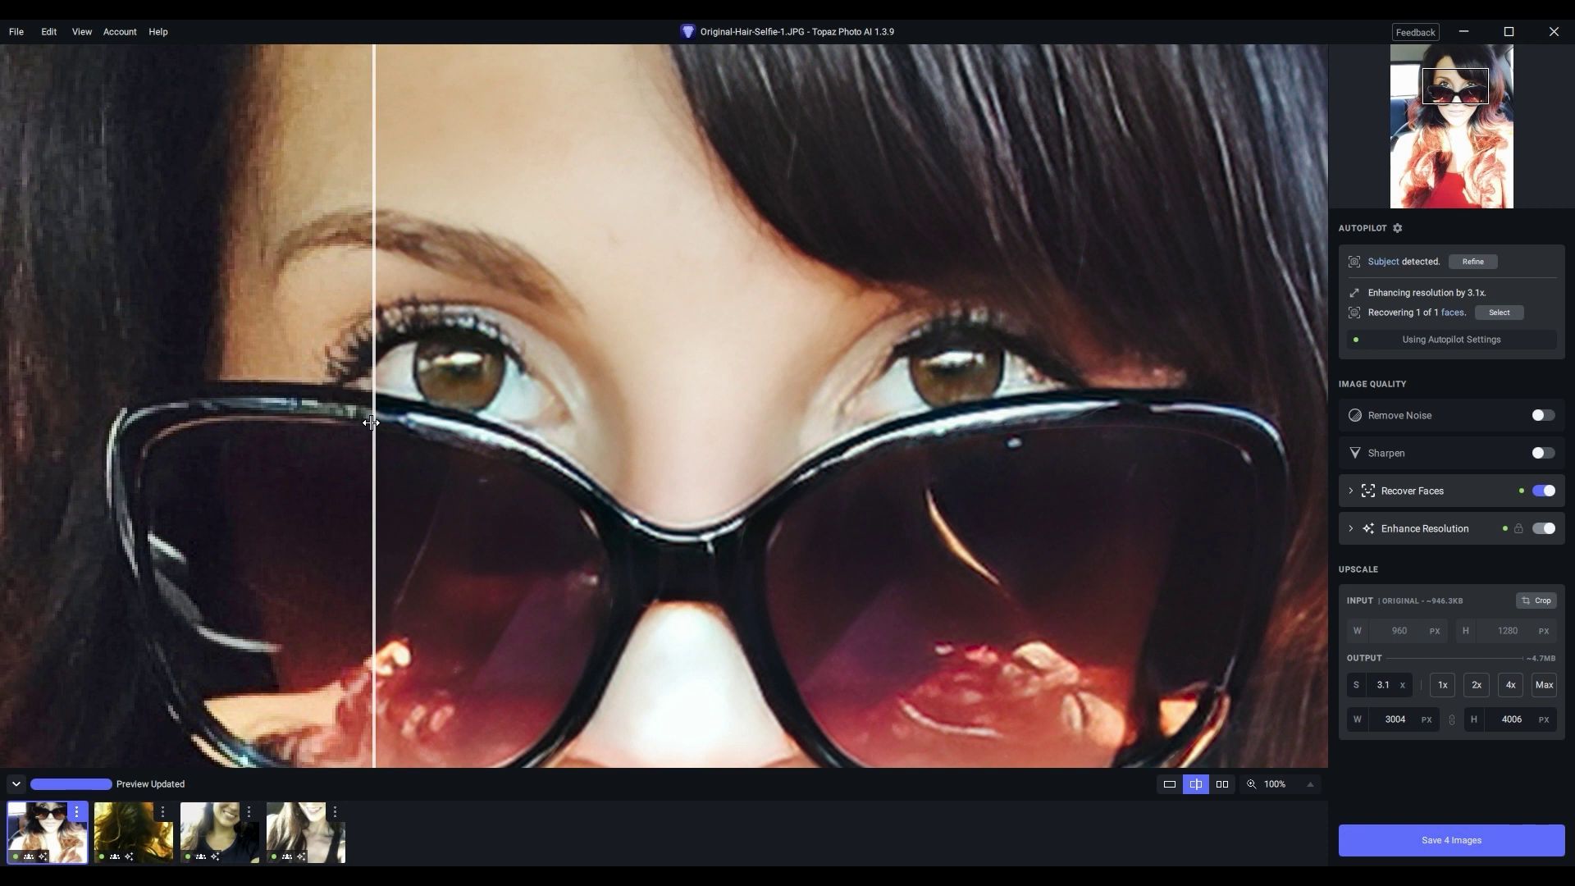
drag(371, 422, 1116, 461)
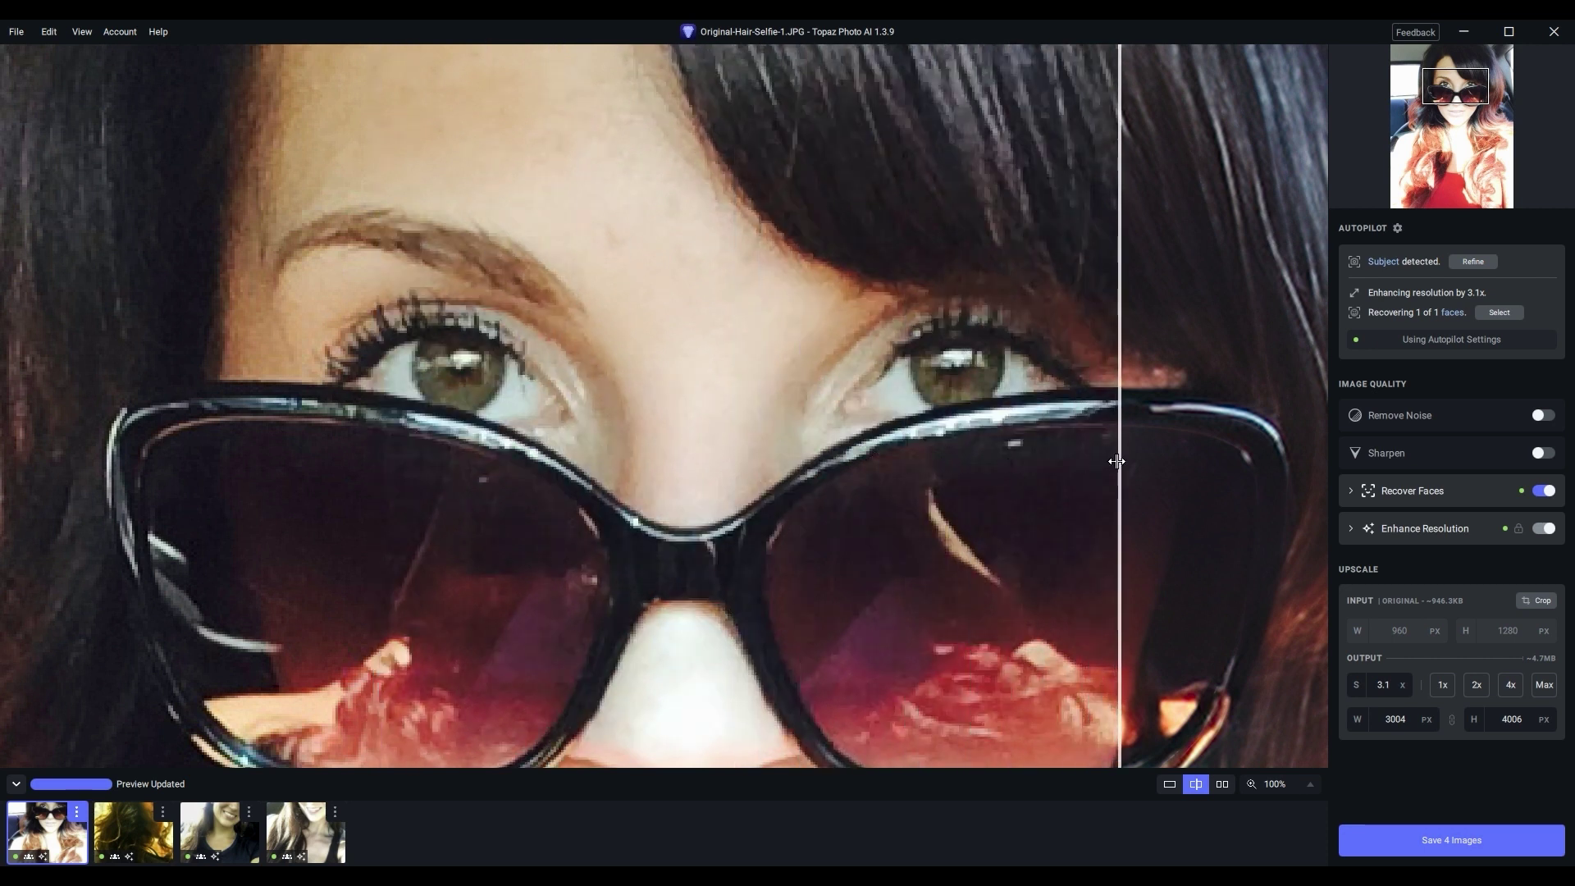
drag(1116, 461, 37, 422)
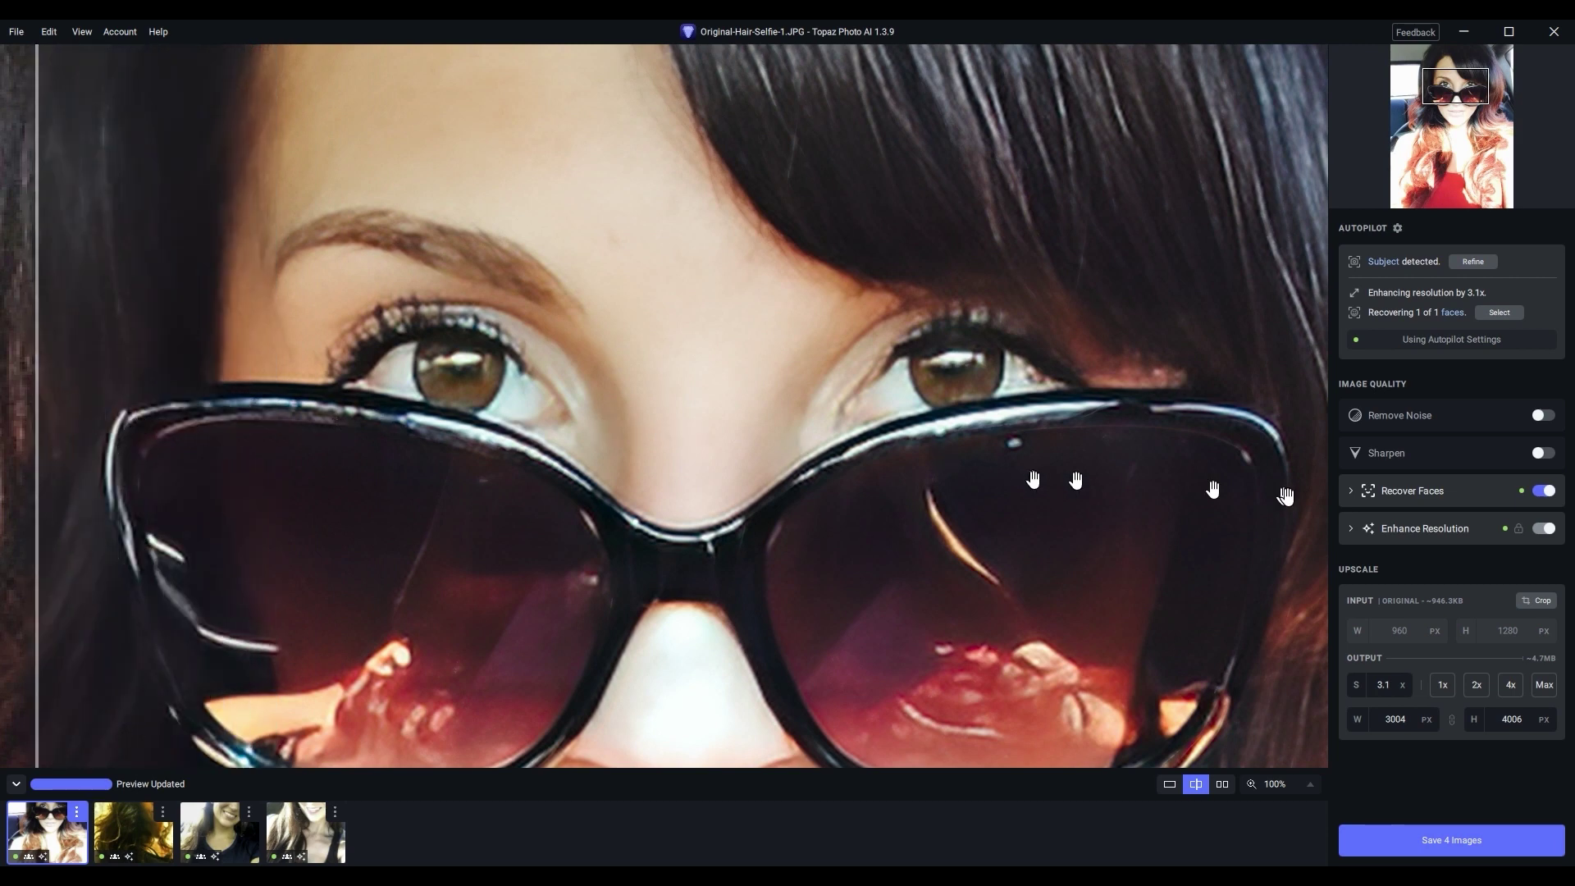
Step: Turn off Recover Faces to compare the eyes without it in split view, and turn it back on
click(1542, 492)
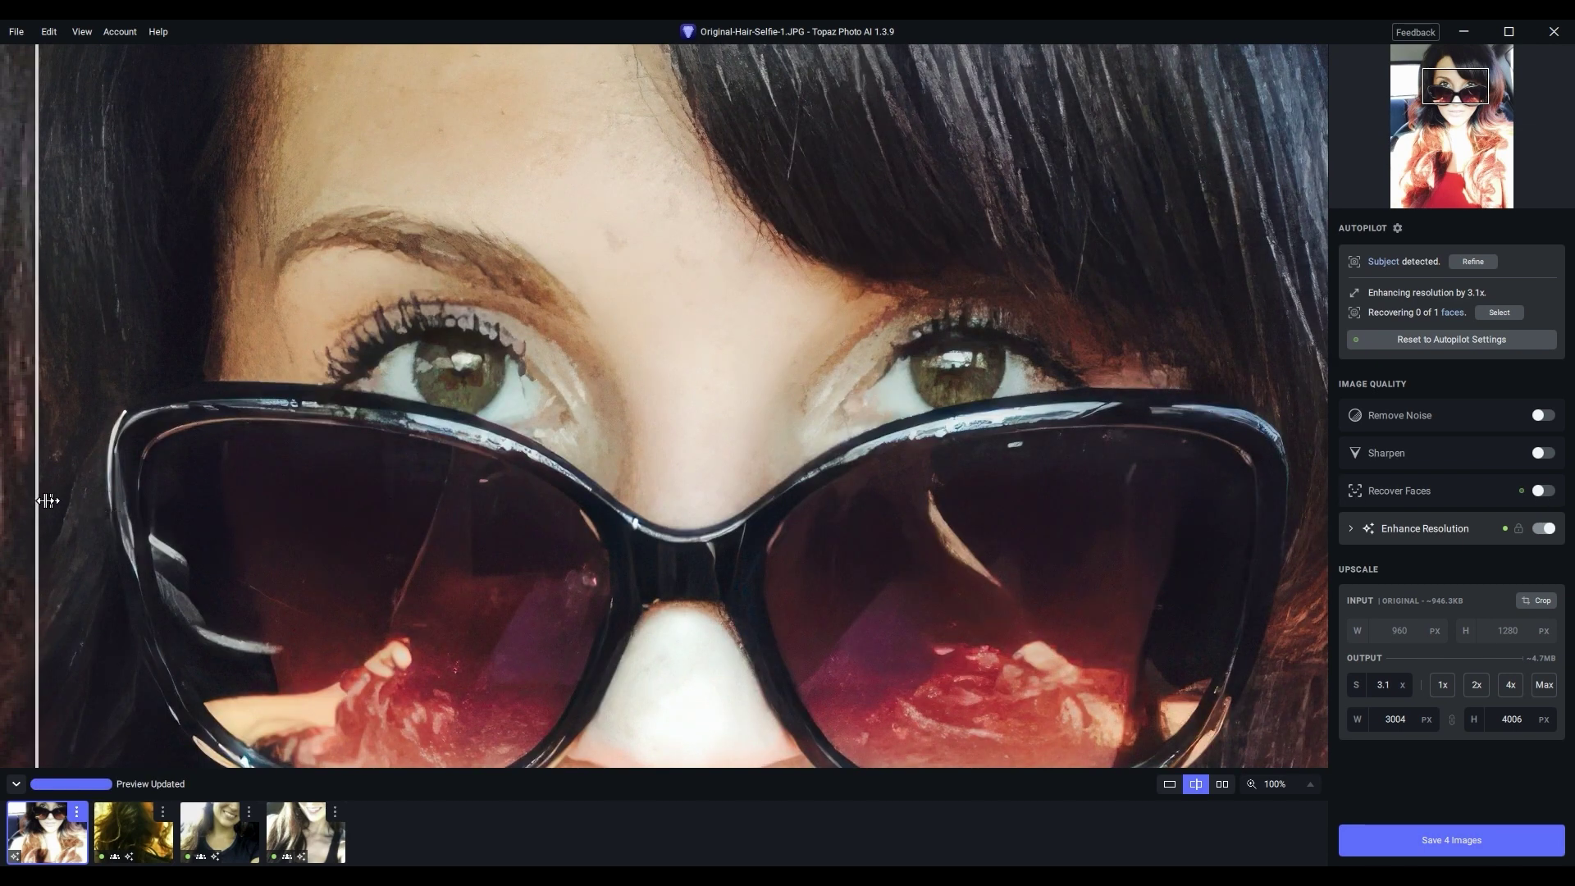
drag(39, 500, 163, 510)
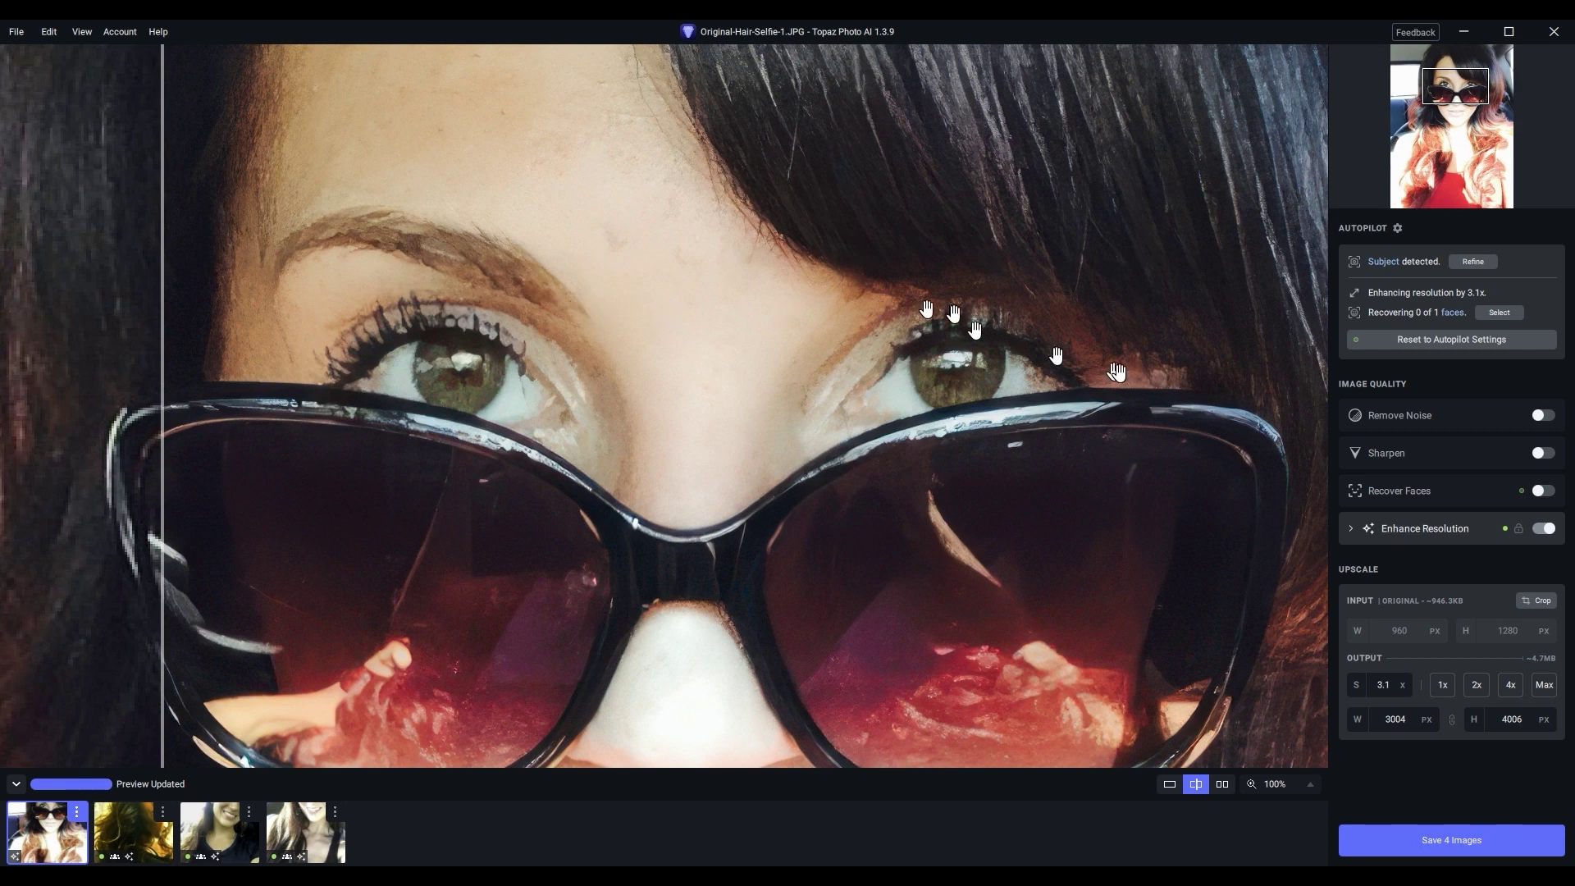
mouse_move(1355, 492)
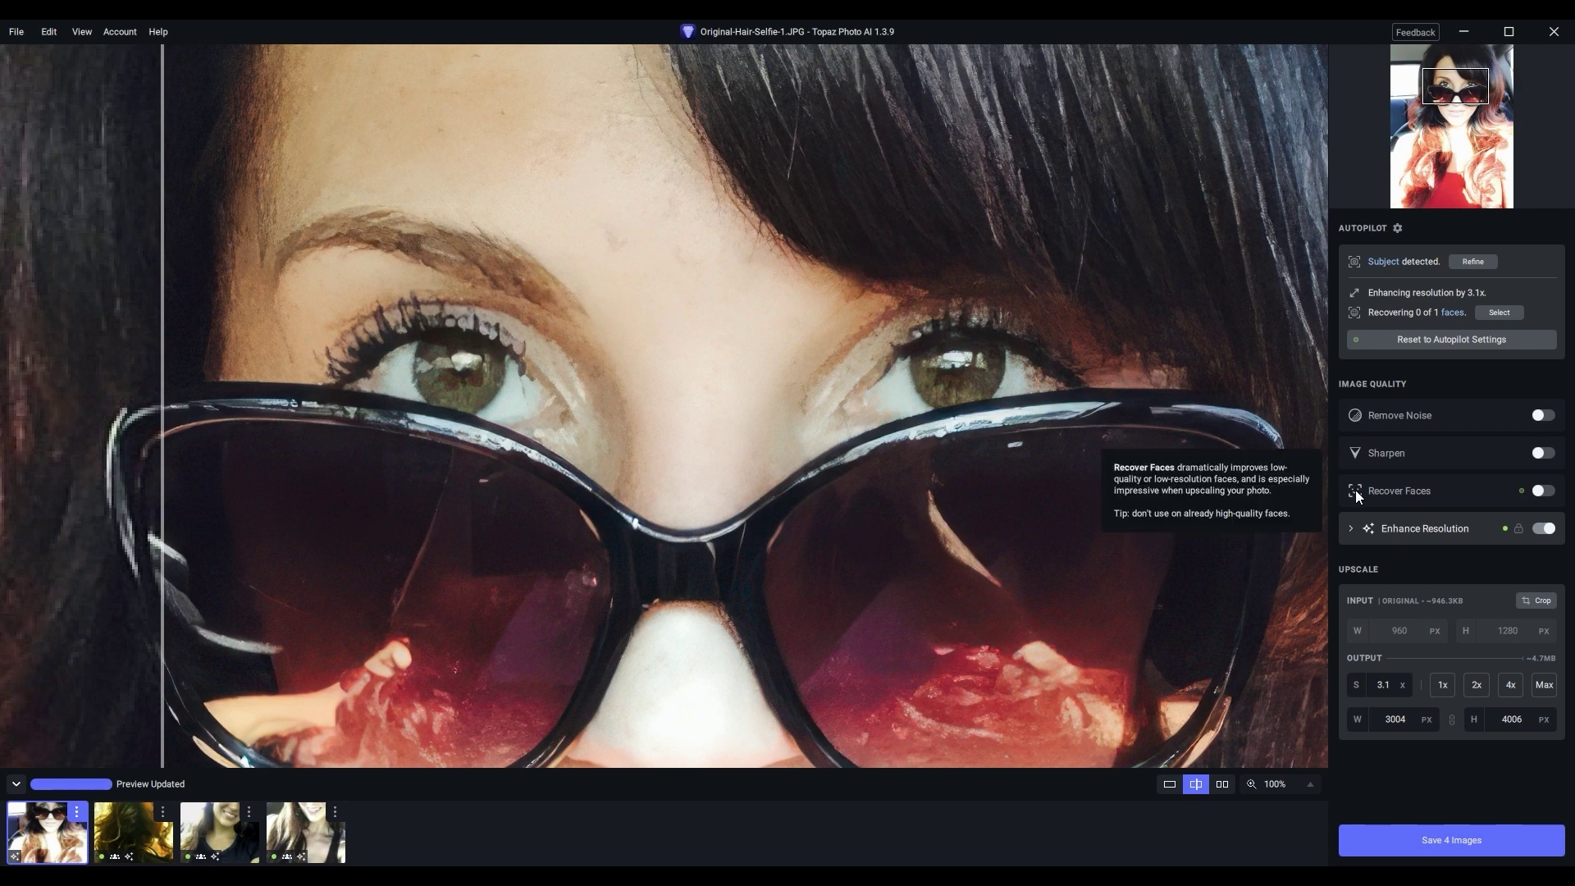
click(1544, 491)
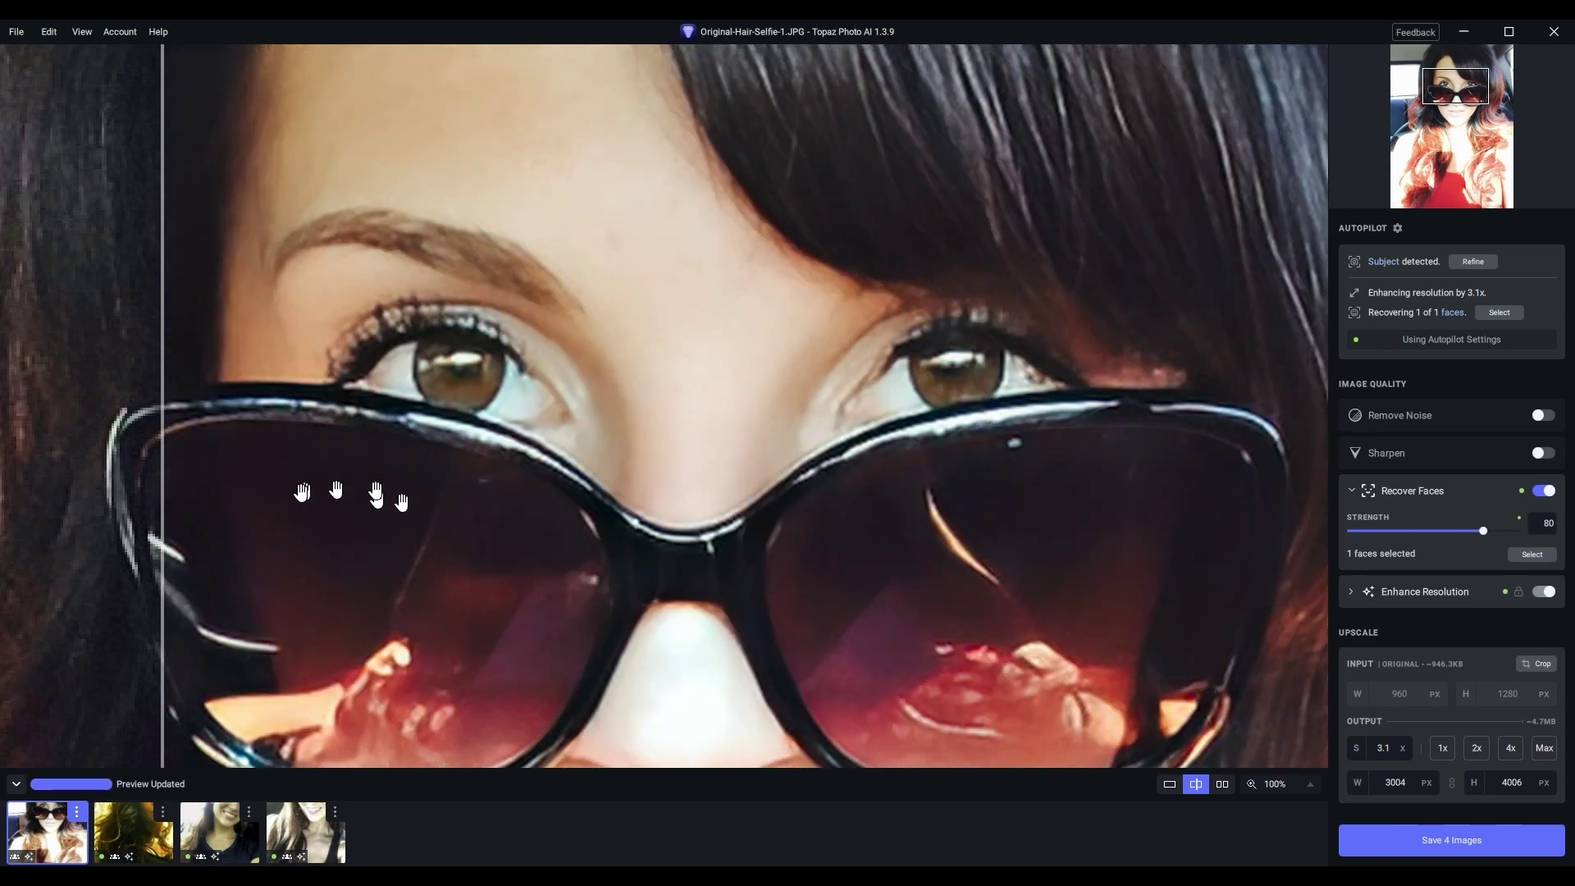
mouse_move(163, 484)
mouse_down()
mouse_move(573, 492)
mouse_move(183, 488)
mouse_up()
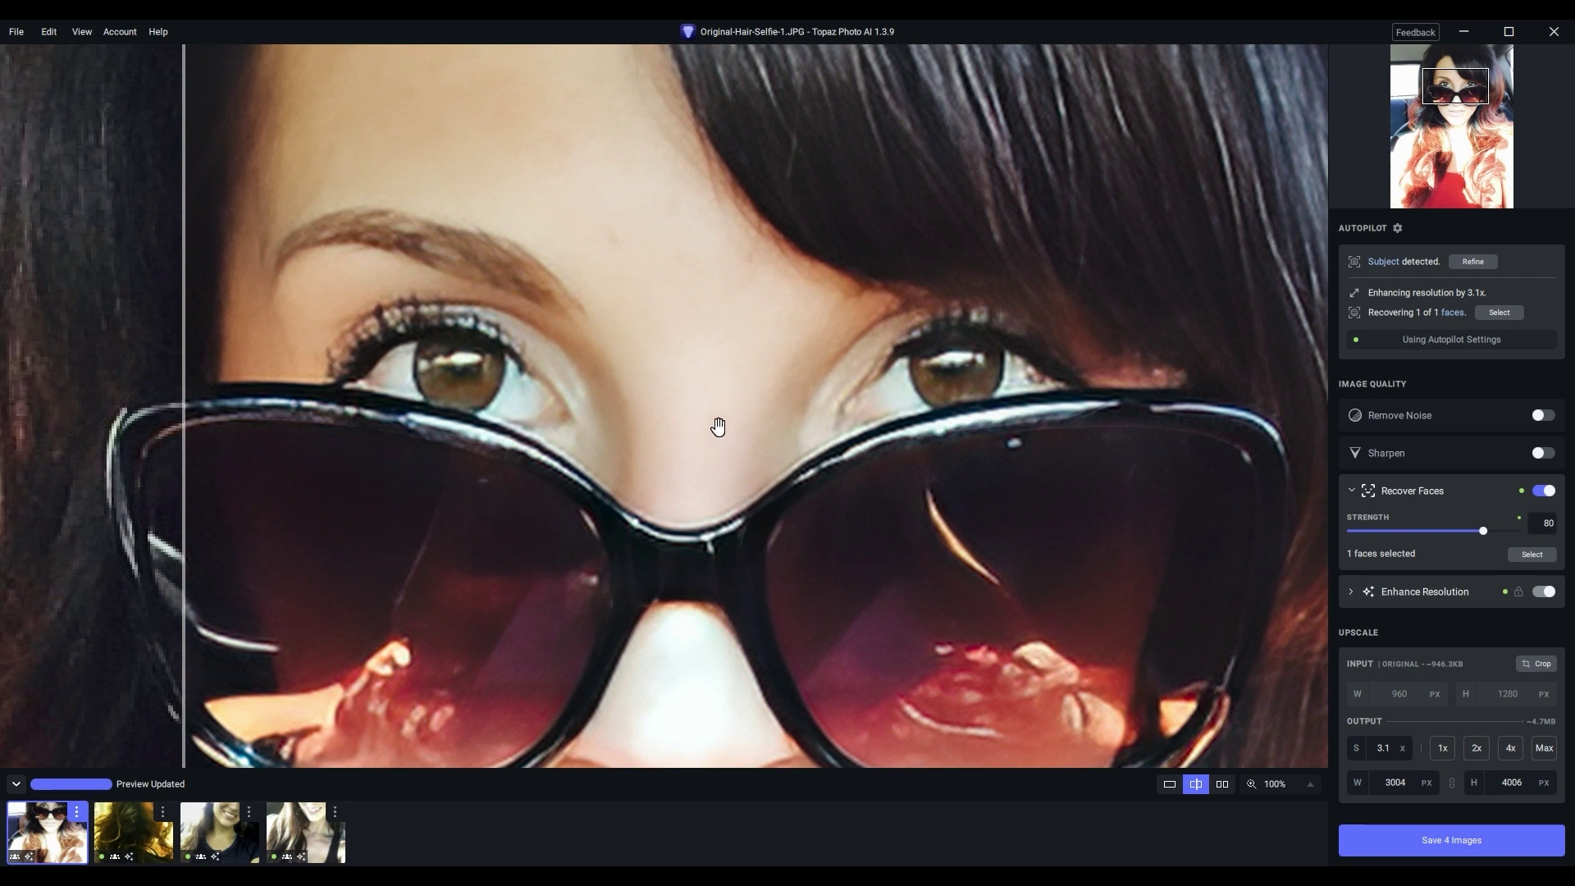
Step: Compare original and enhanced detail in split view for SunRetouchFinal-1.JPG and SunRetouchFinal-3.JPG
click(148, 831)
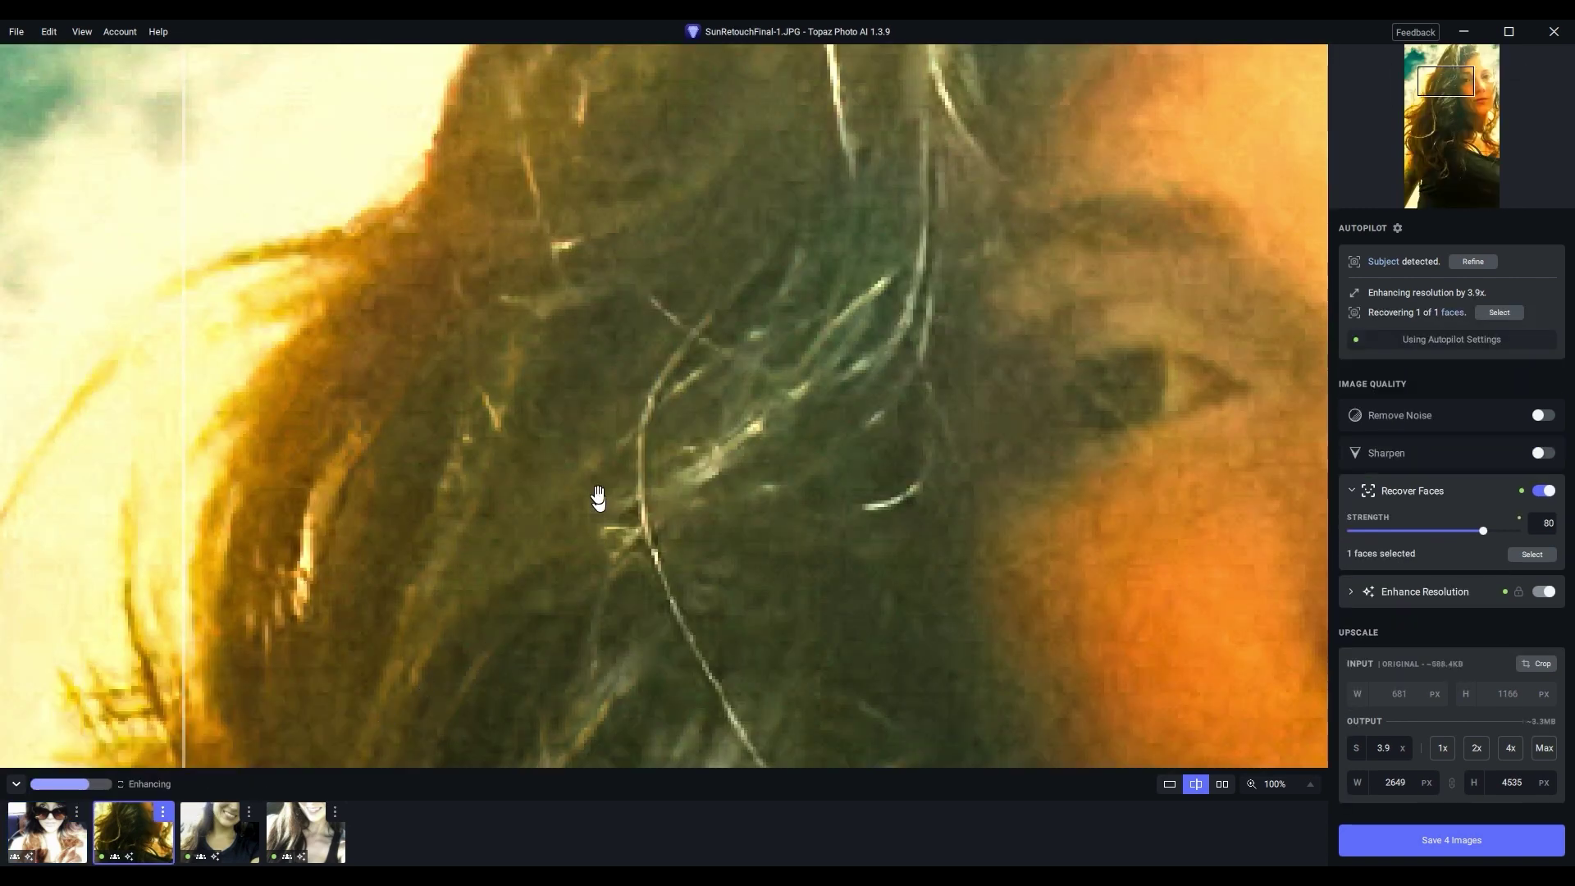
drag(905, 456, 346, 391)
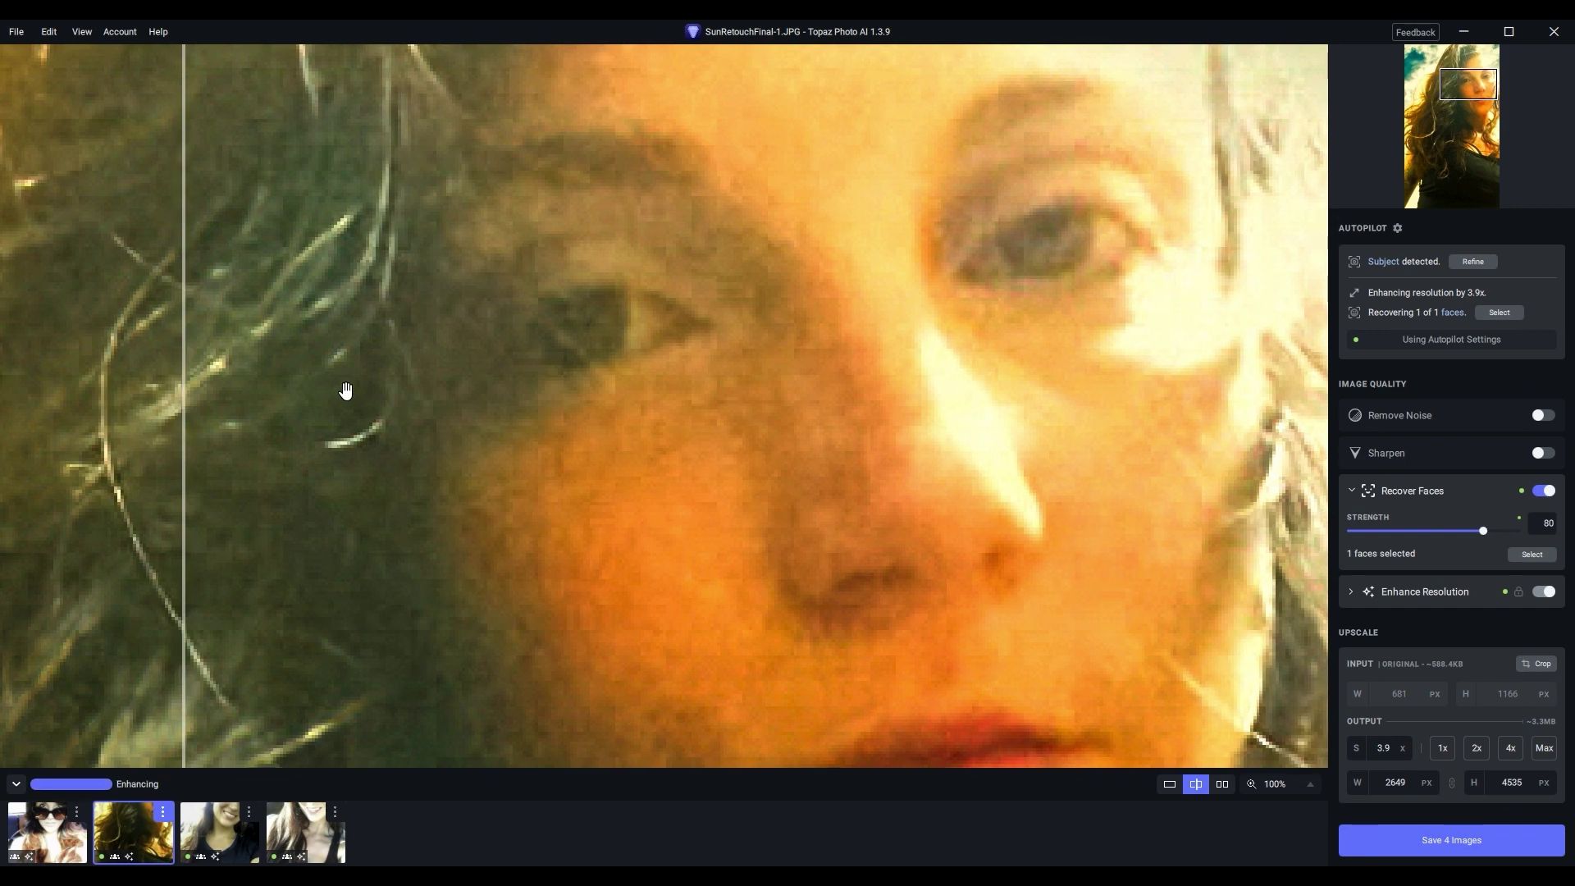
scroll(346, 391, down, 1)
drag(451, 415, 305, 377)
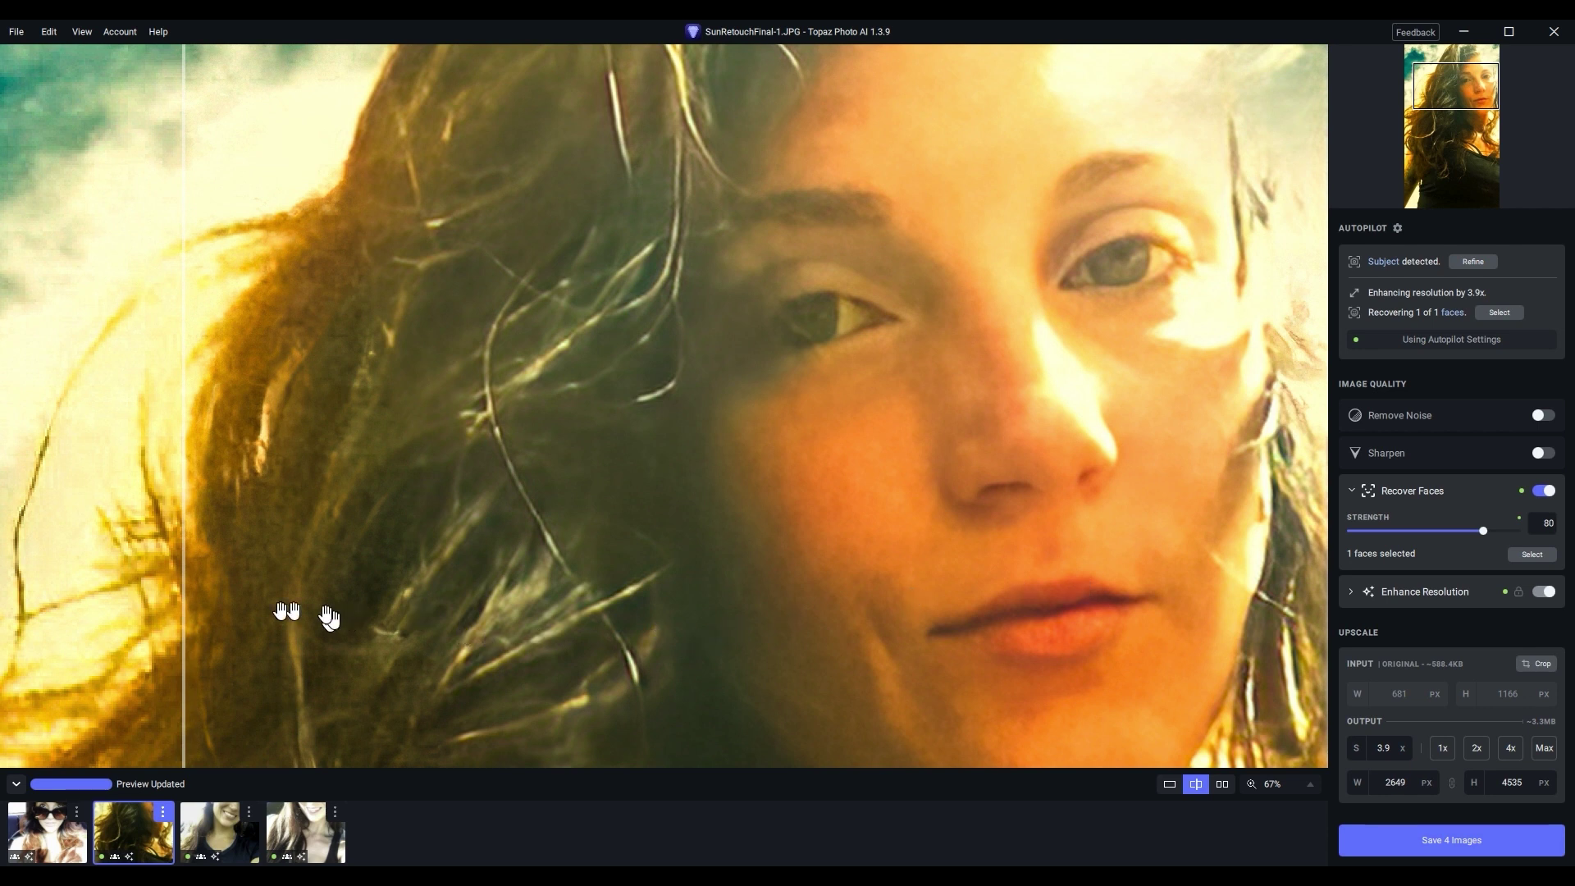
drag(186, 588, 338, 591)
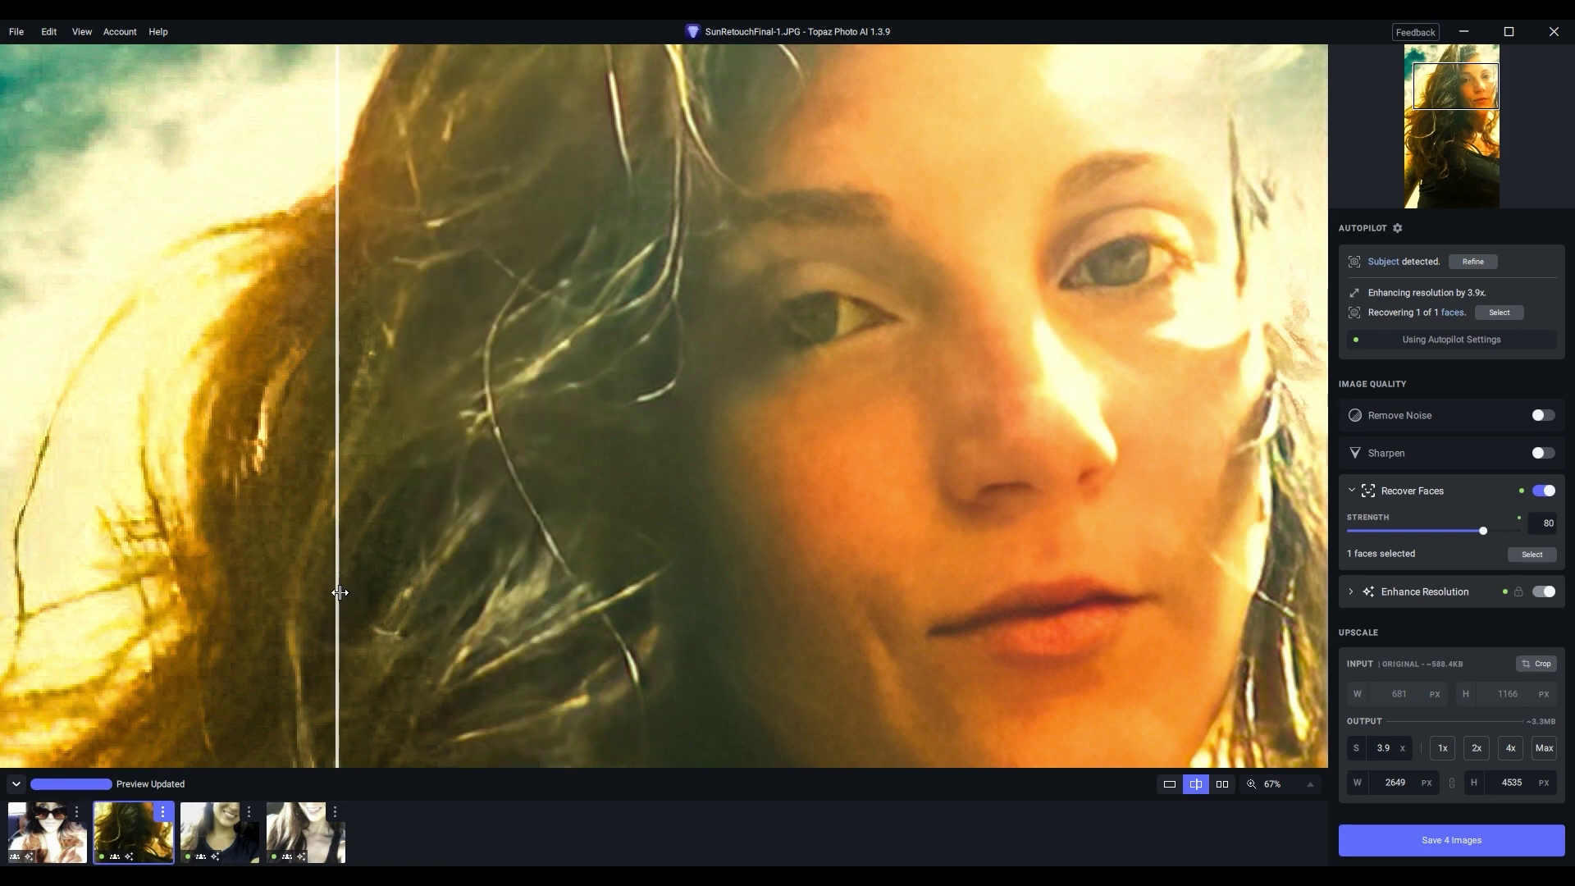
click(205, 815)
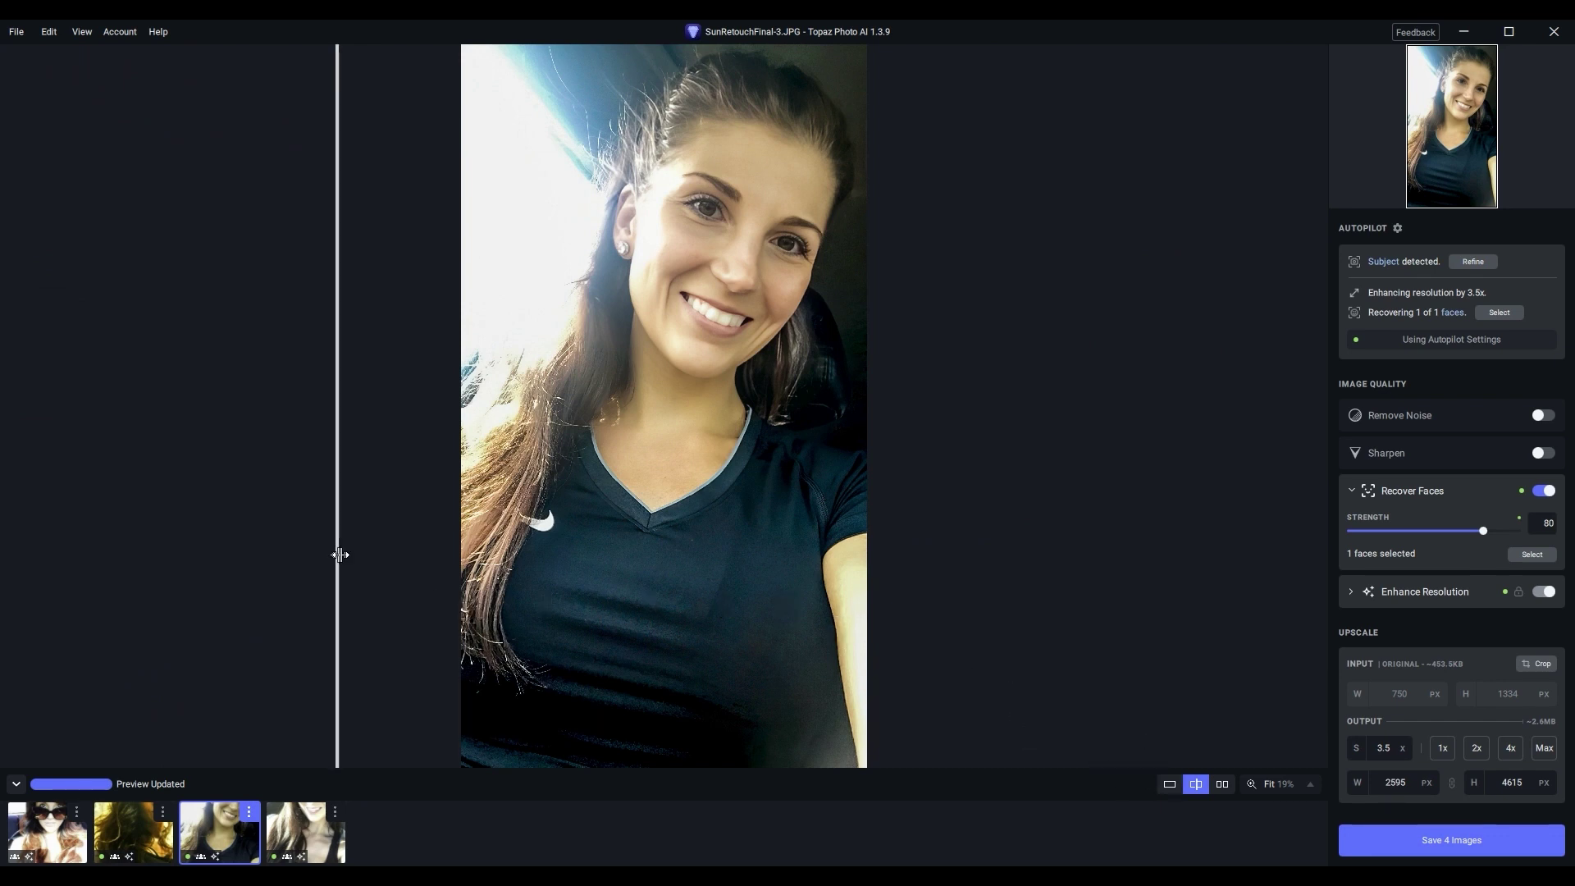
drag(339, 554, 579, 551)
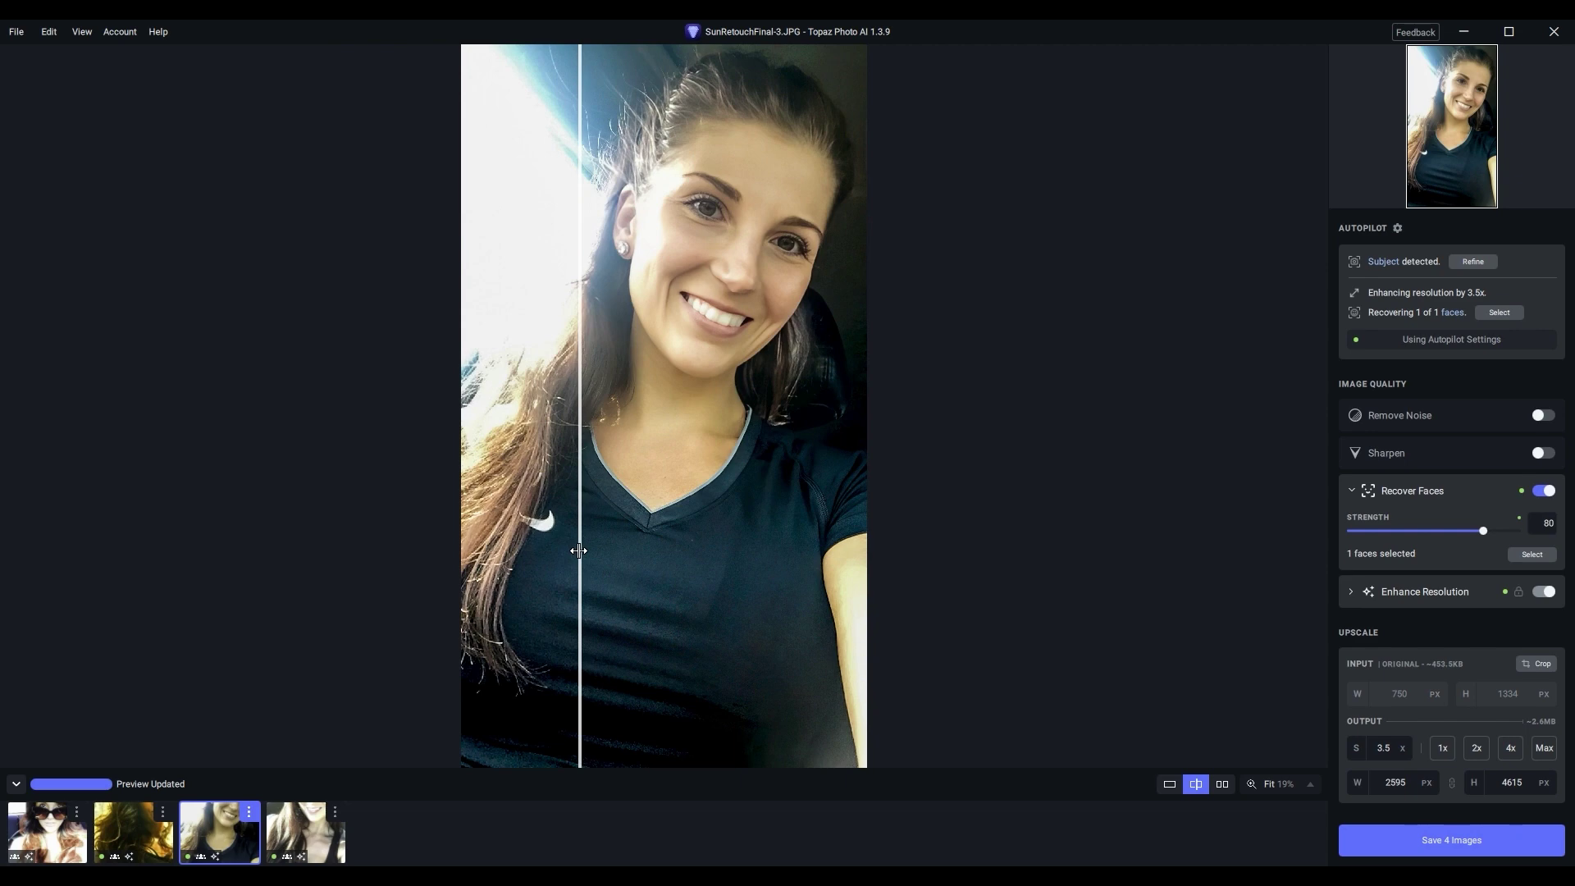
Step: Open SunRetouchOriginal-2.JPG and examine the face at 67% zoom, sweeping the split divider to compare original and enhanced detail
click(302, 834)
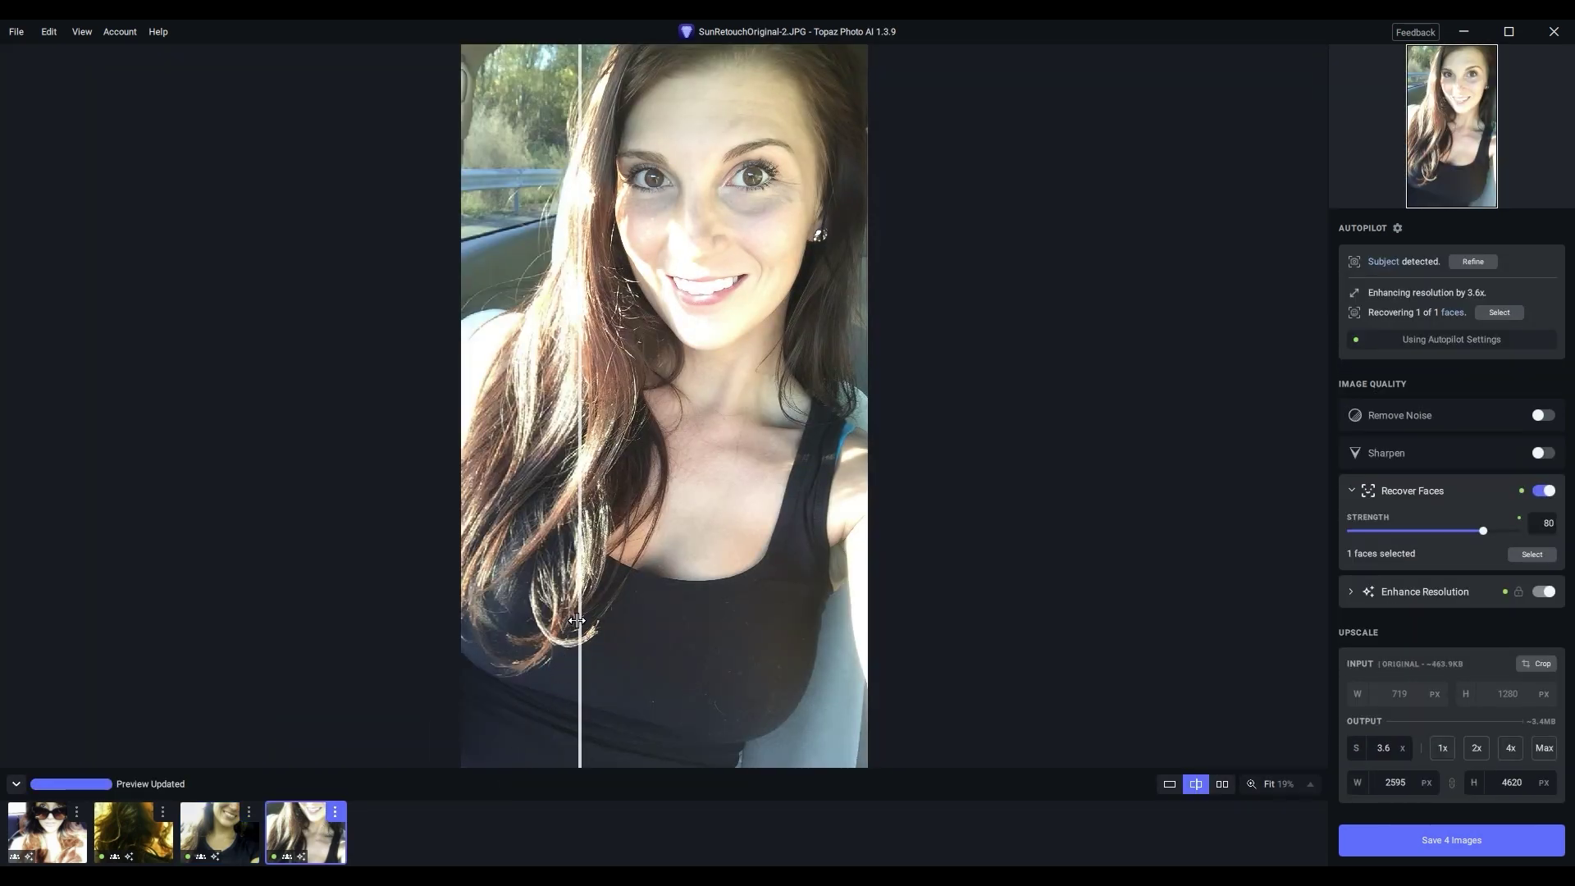
drag(577, 621, 461, 614)
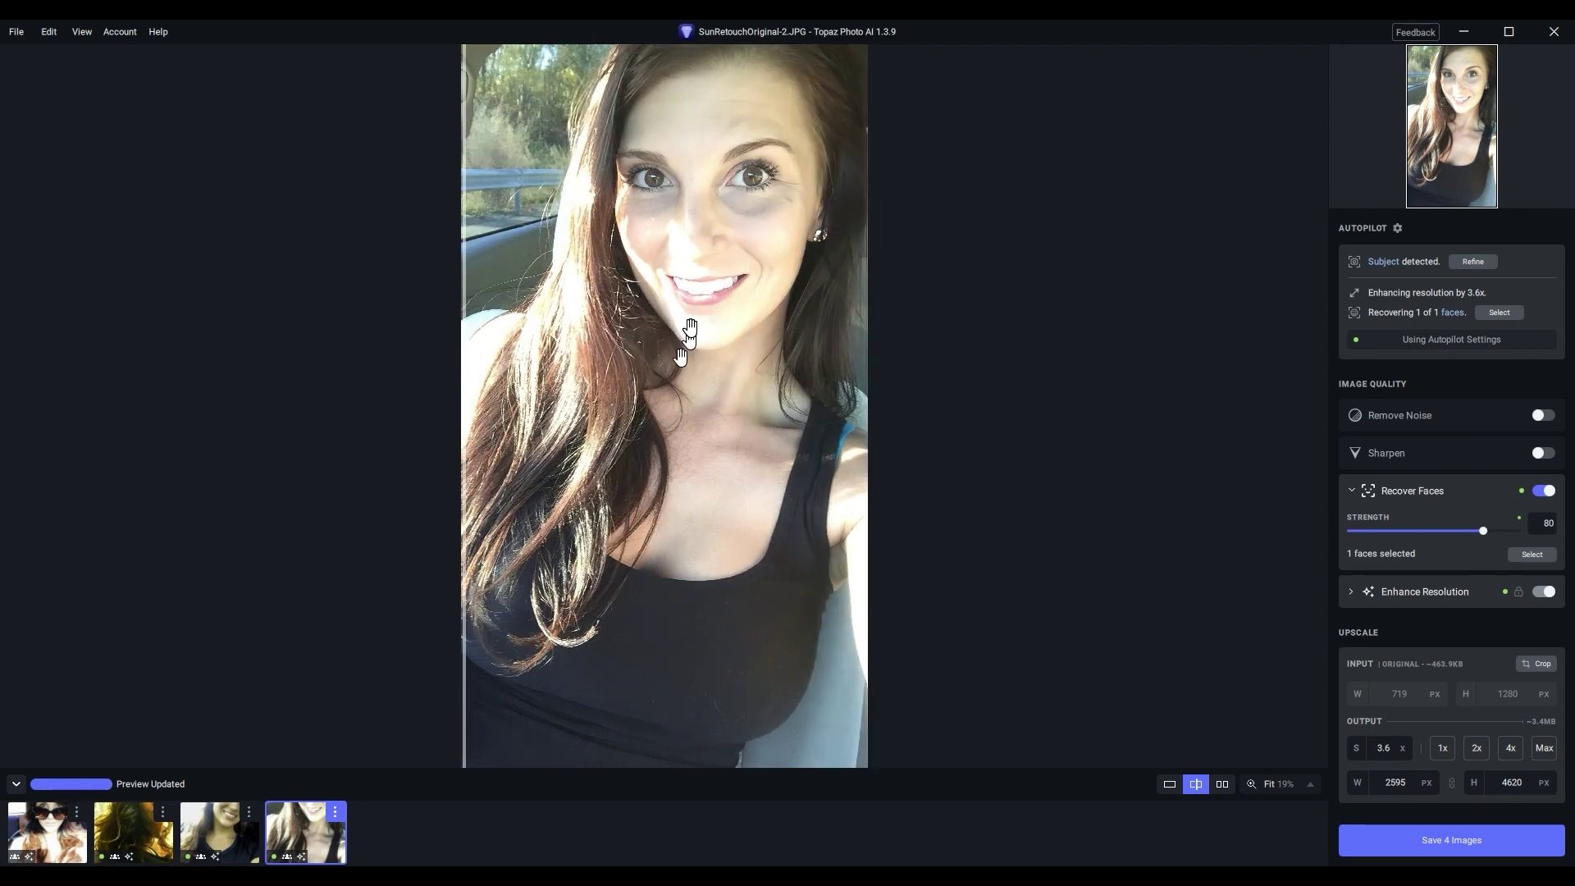
scroll(689, 327, up, 5)
drag(707, 298, 696, 408)
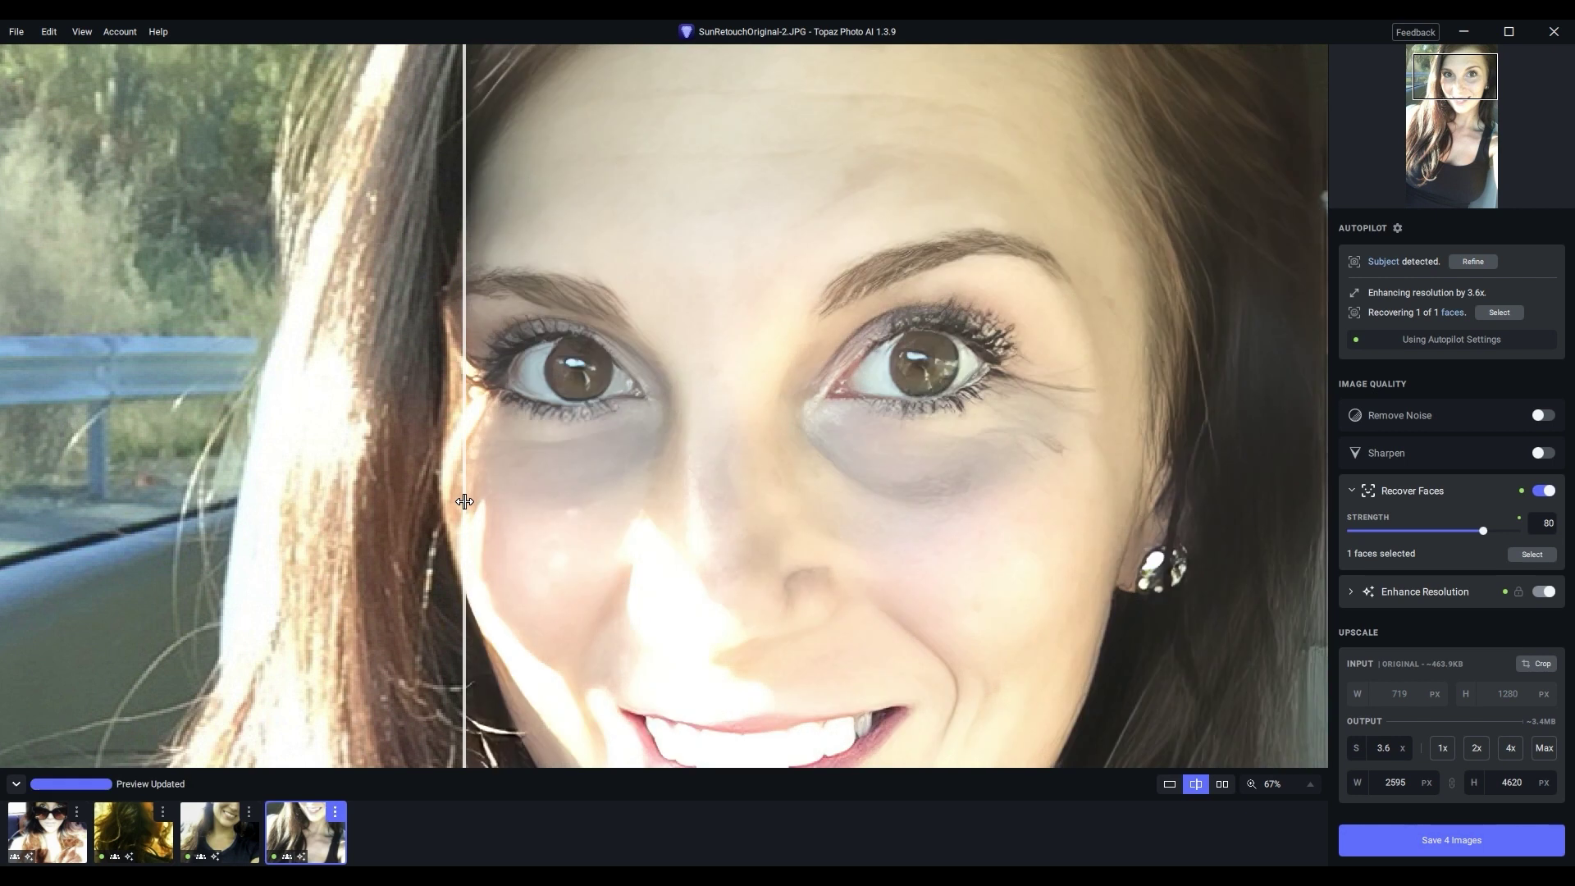
drag(464, 501, 960, 507)
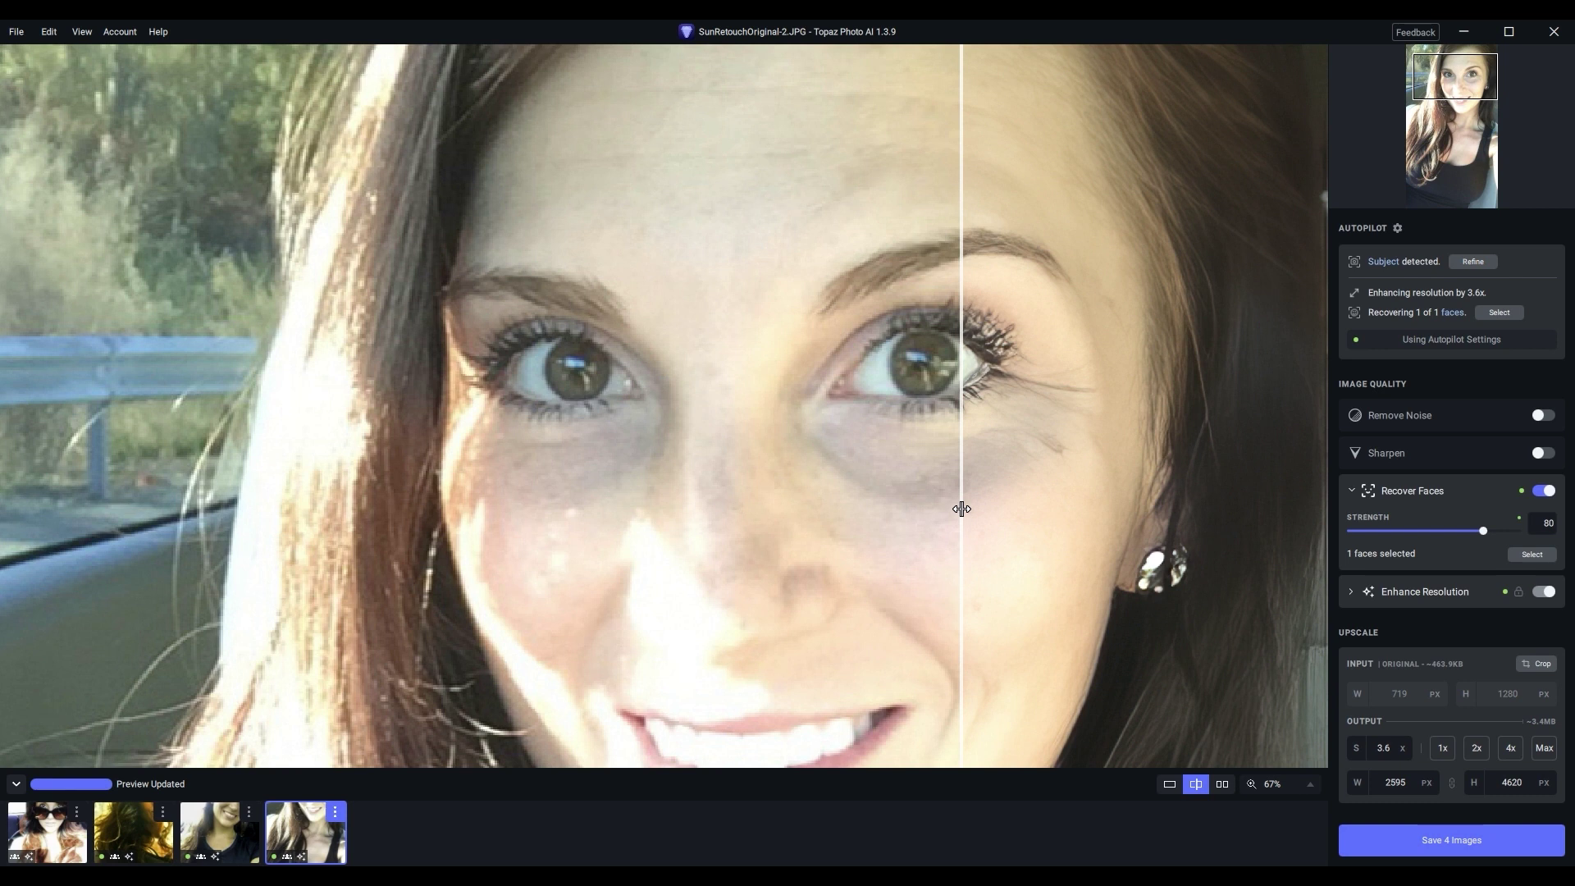
drag(960, 506, 359, 531)
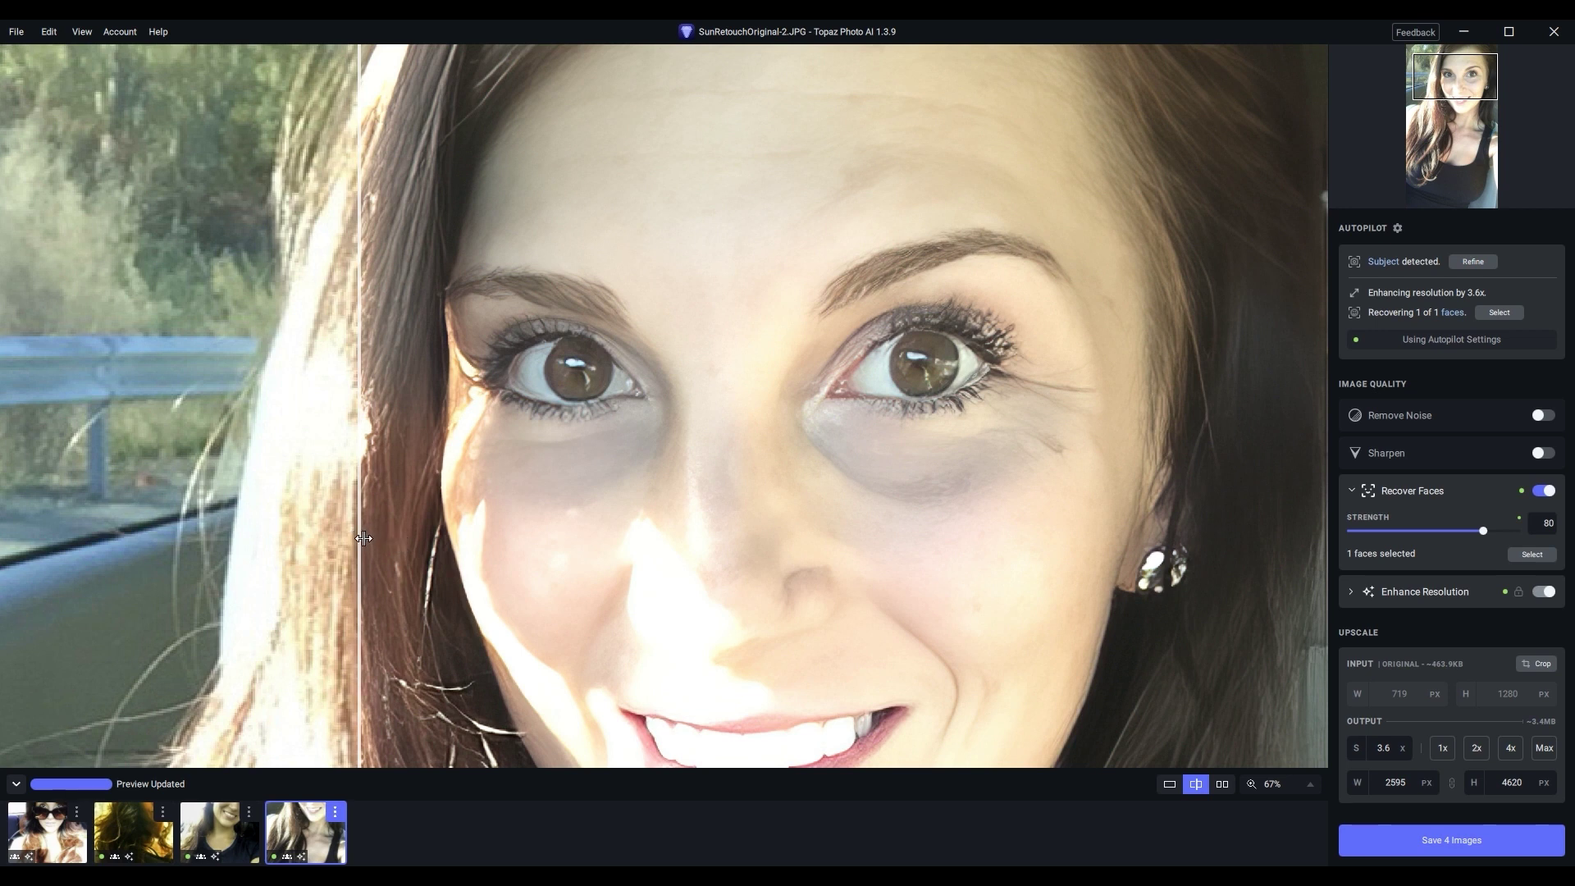
drag(361, 543, 114, 623)
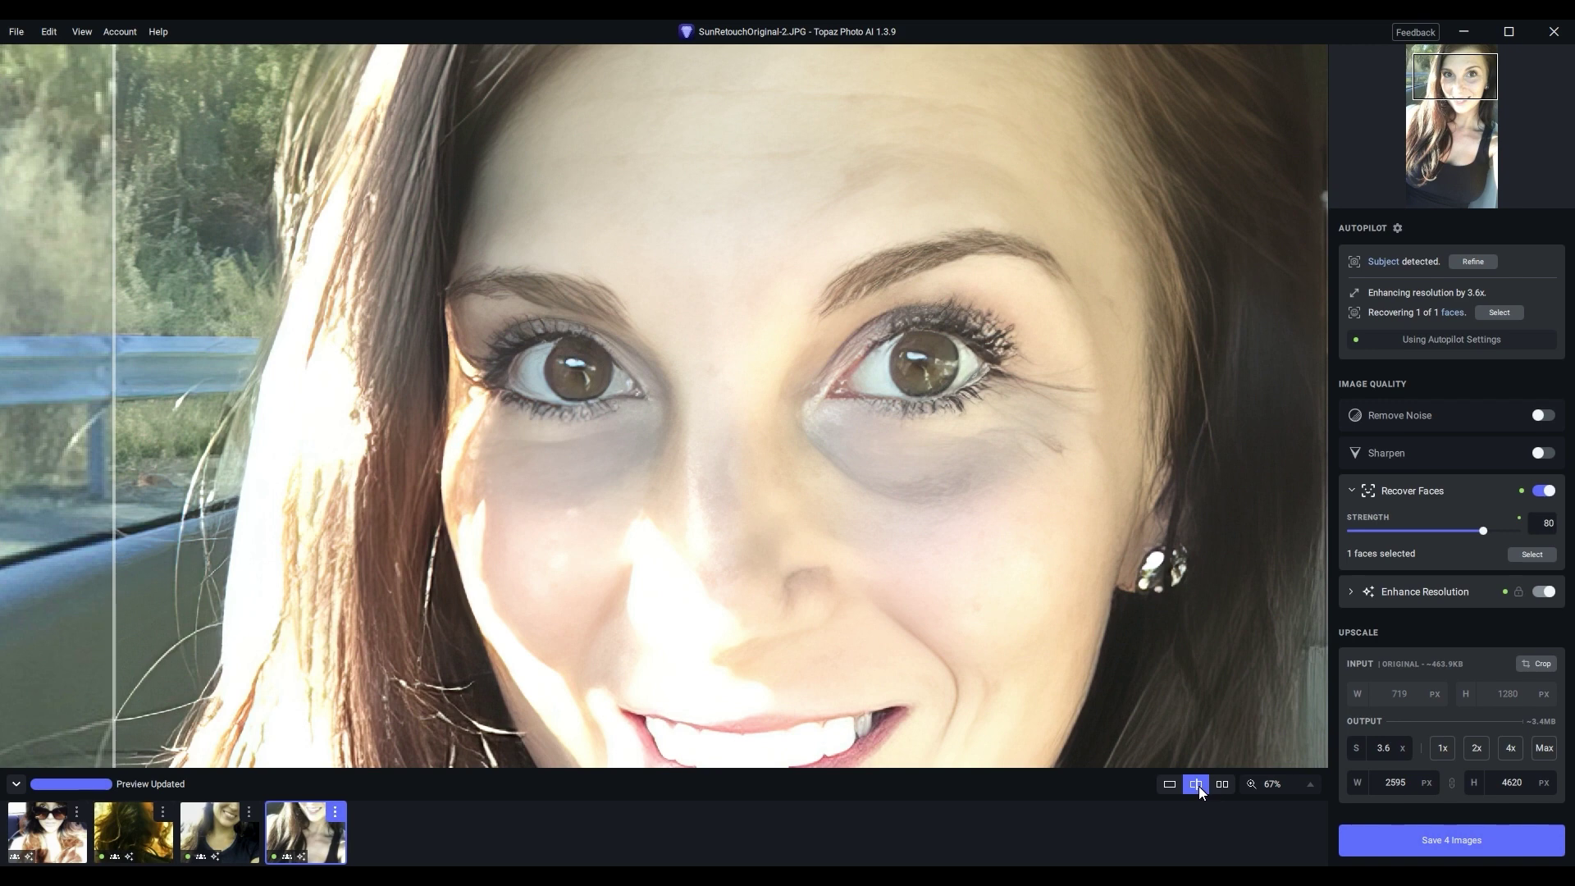
Step: Change SunRetouchOriginal-2.JPG to the single-image view and alternate between the original and enhanced versions of the face
click(1172, 784)
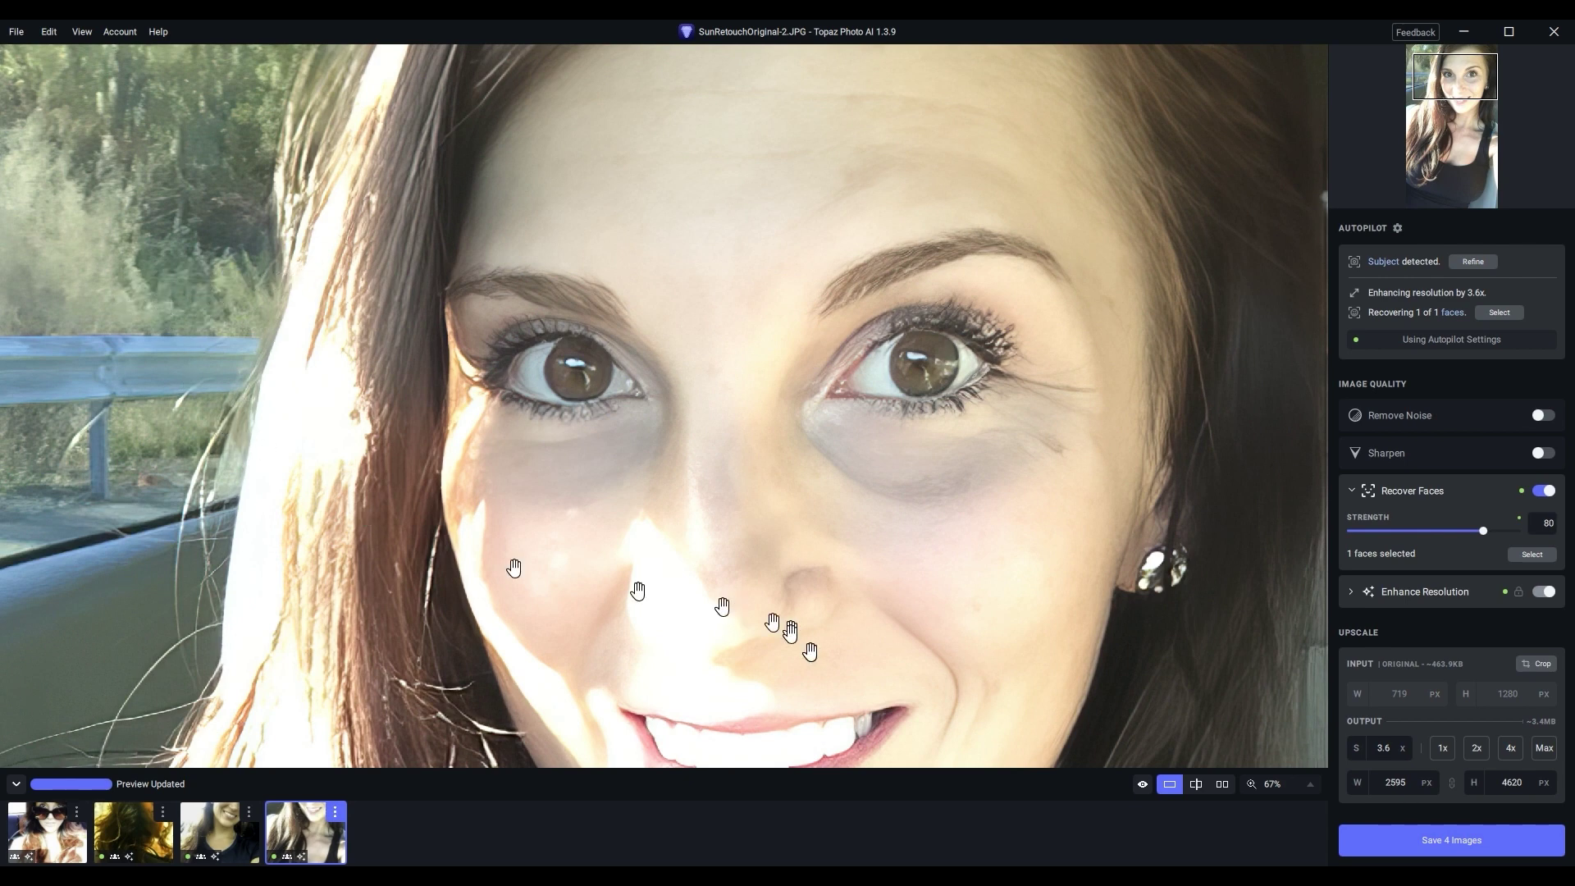
click(1141, 785)
click(1140, 786)
click(1139, 785)
click(1140, 786)
click(1139, 786)
click(1140, 786)
Step: Open SunRetouchFinal-1.JPG, expand its Enhance Resolution settings and turn on Sharpen
click(215, 830)
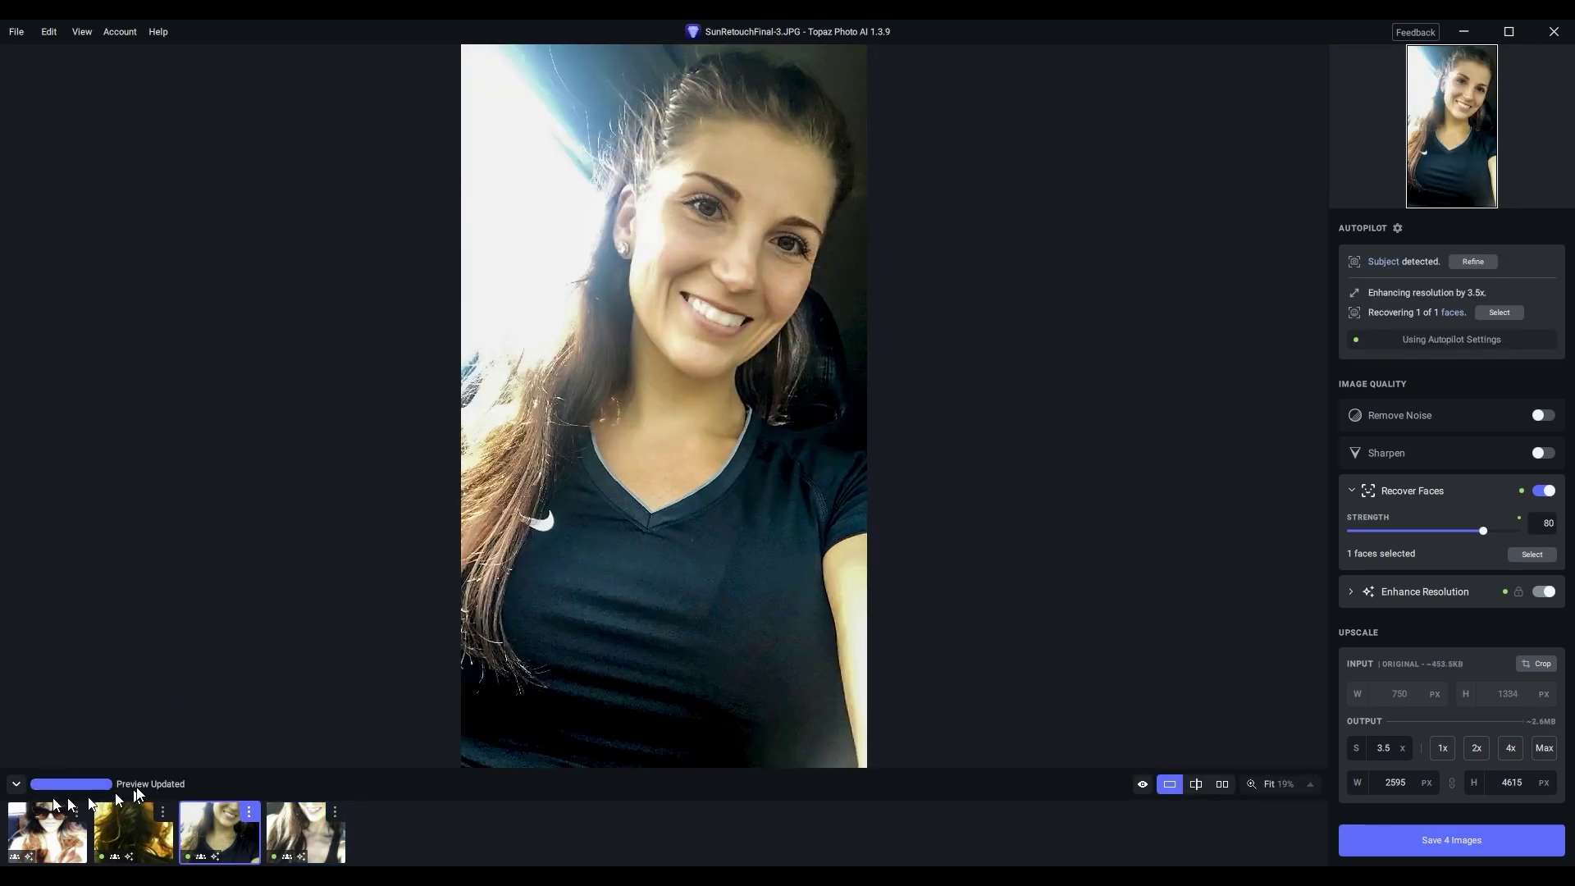
mouse_move(138, 820)
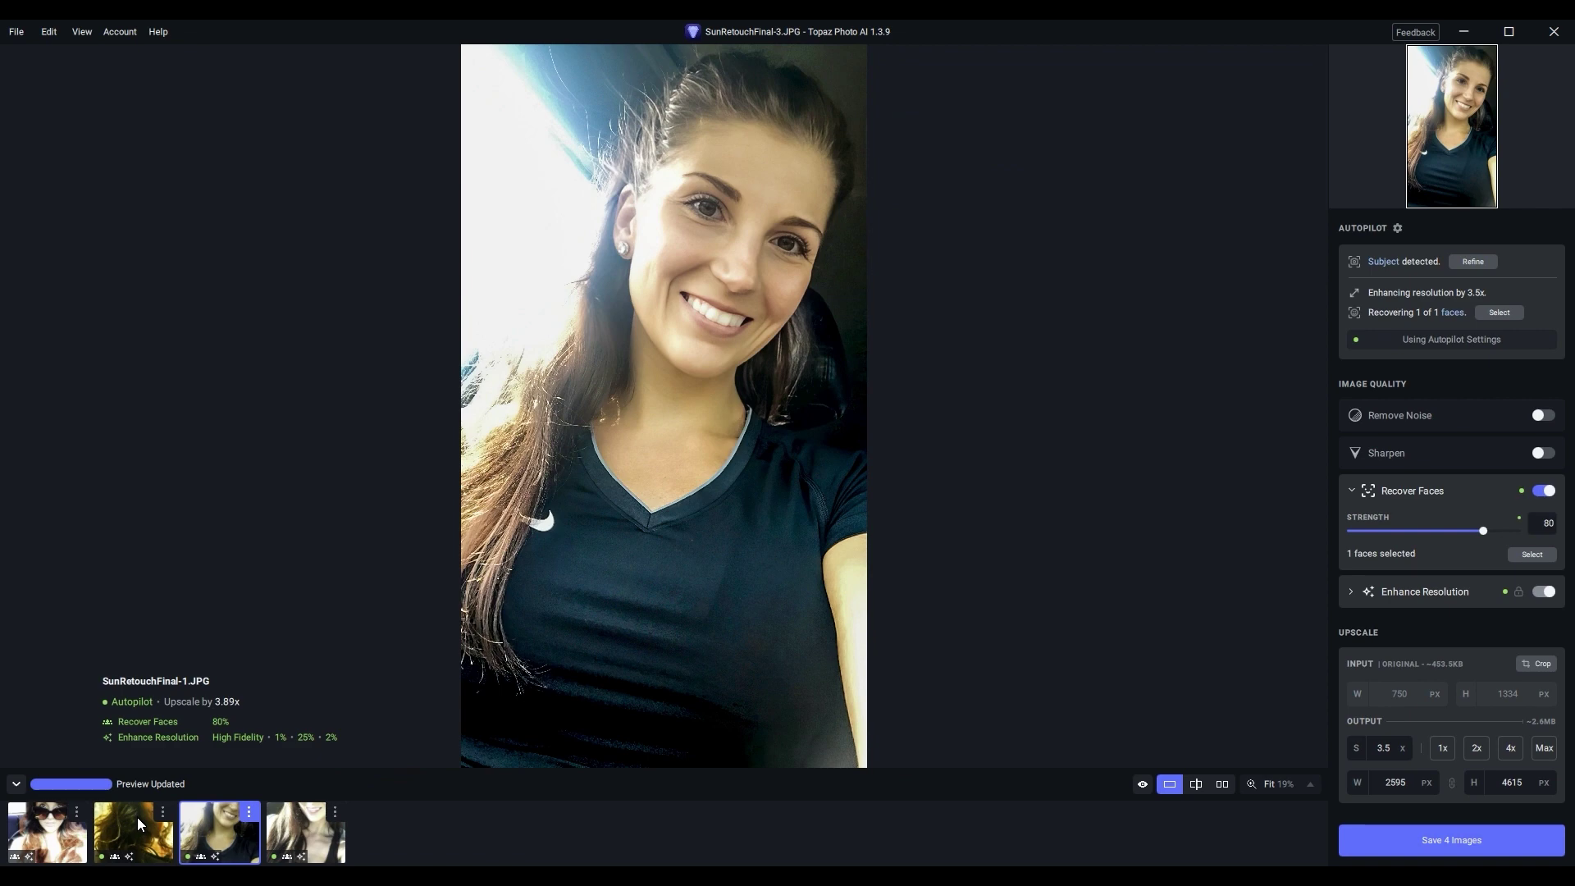
click(136, 819)
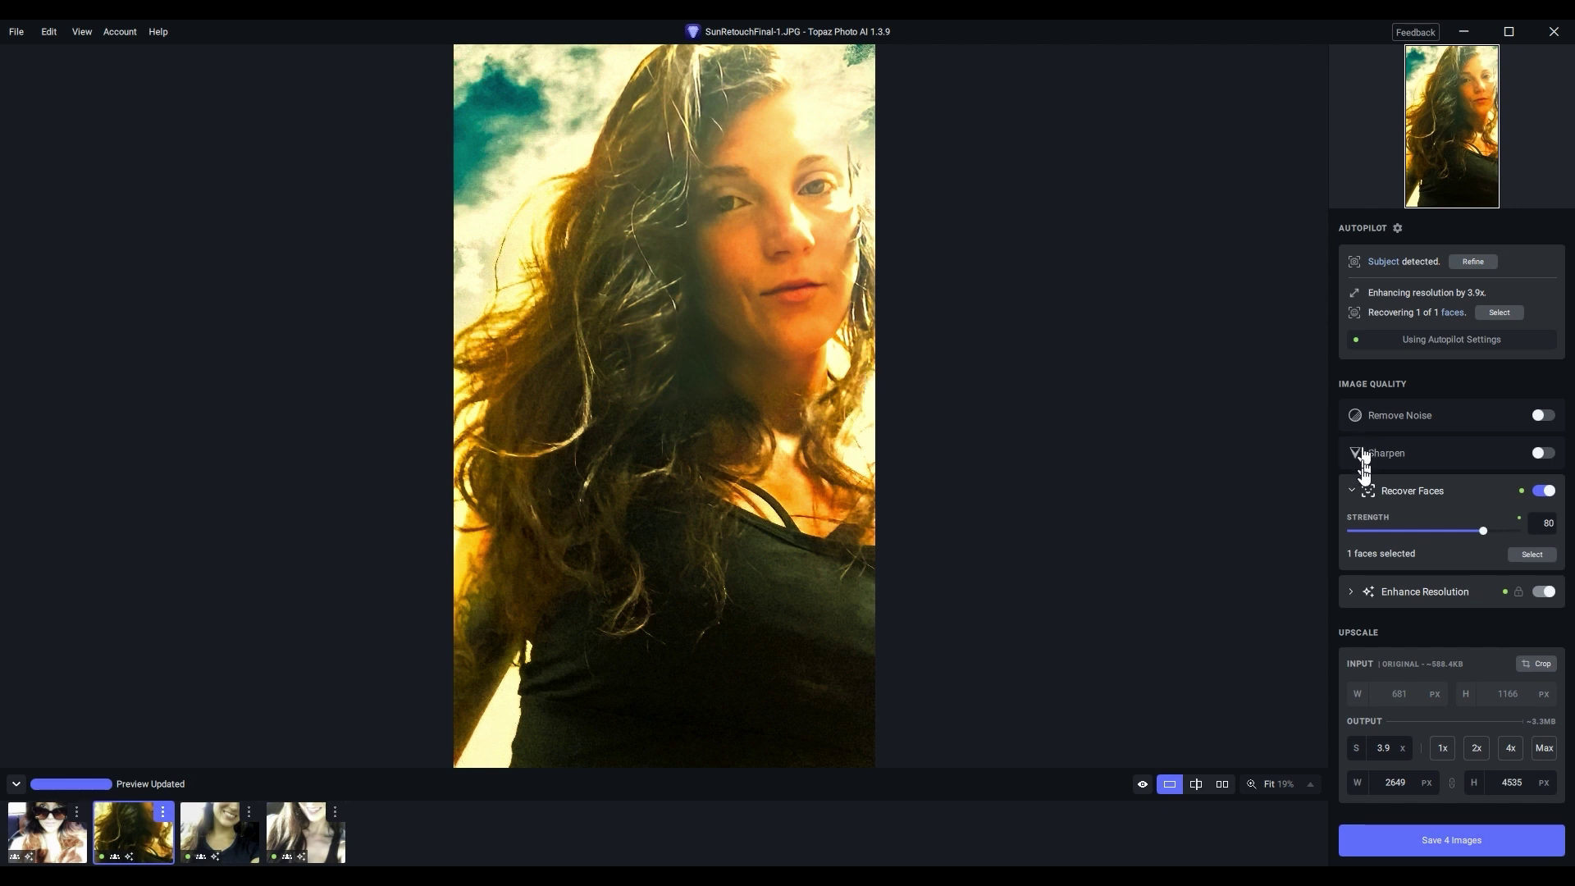
click(1346, 596)
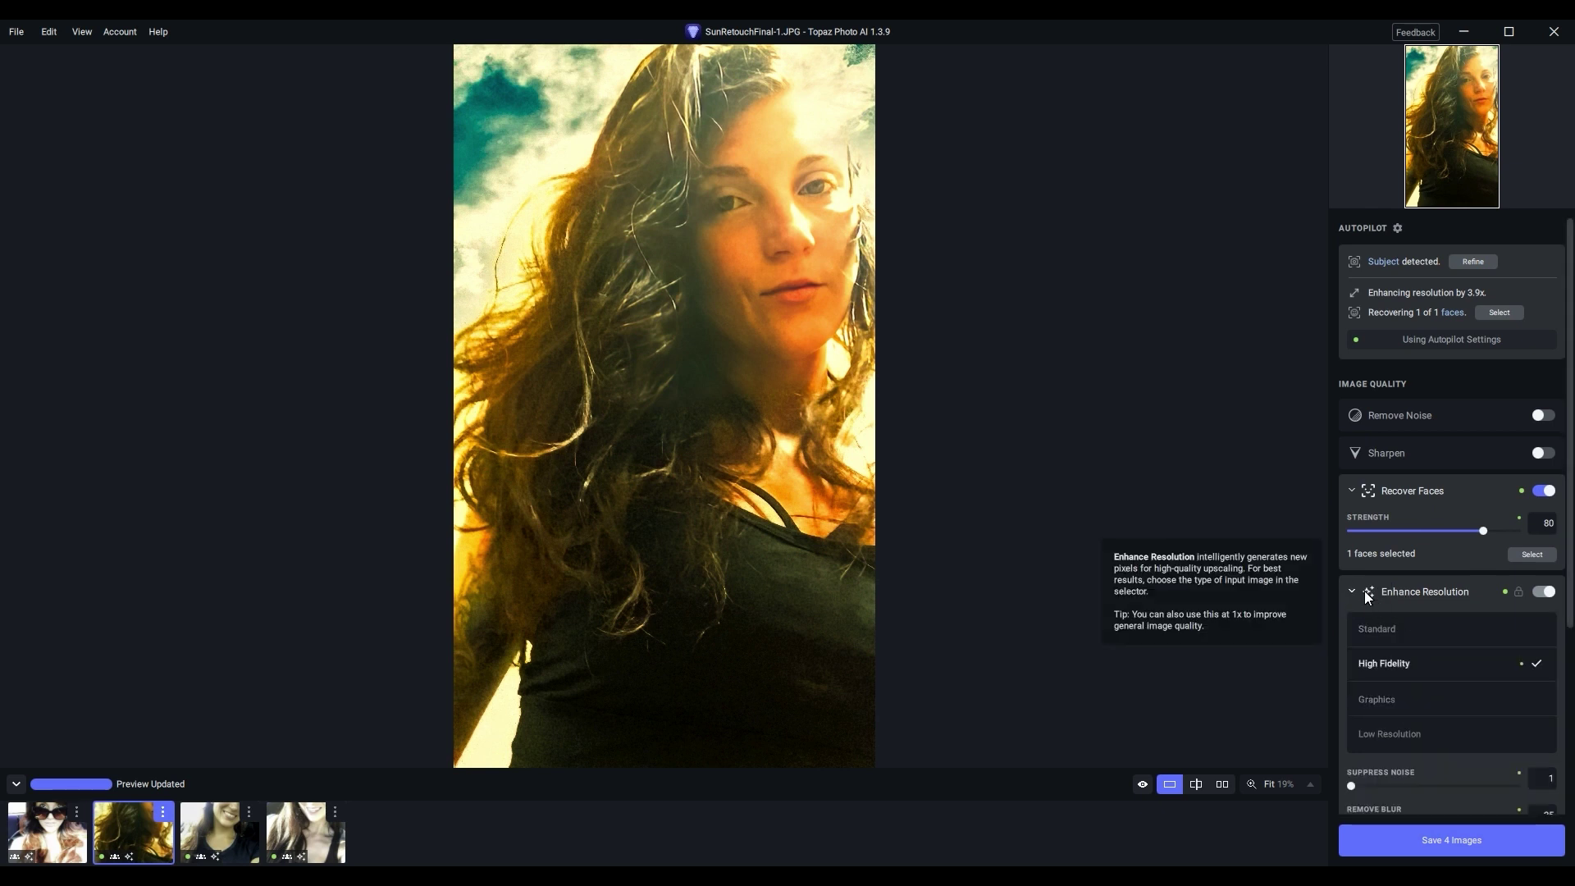
click(1355, 457)
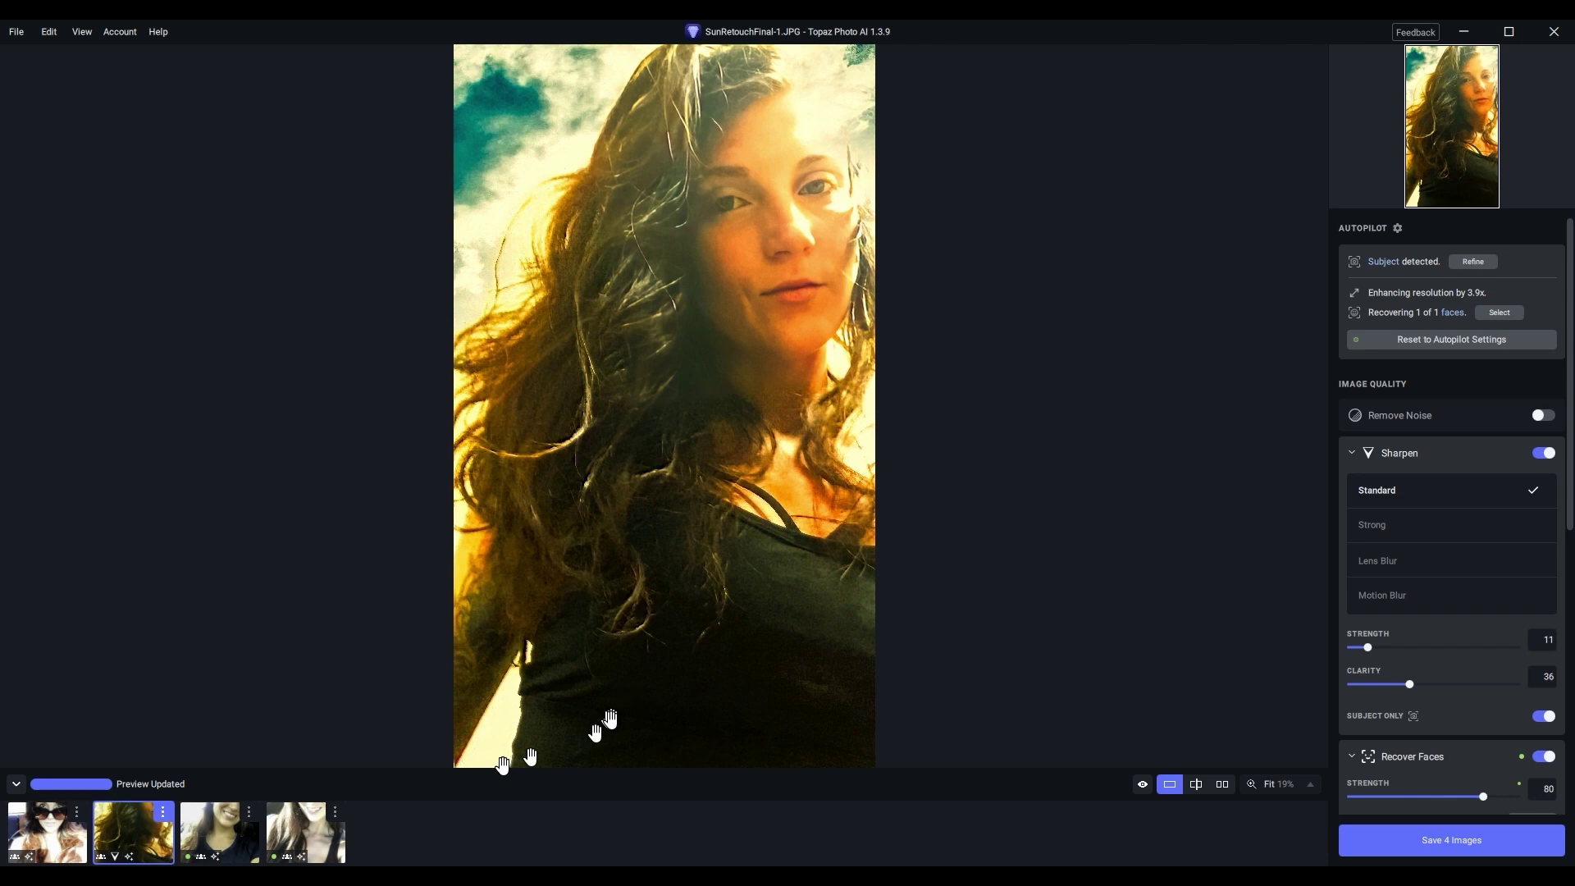
Step: Review the enhancement settings of SunRetouchOriginal-2.JPG, SunRetouchFinal-3.JPG and Original-Hair-Selfie-1.JPG in turn
click(296, 841)
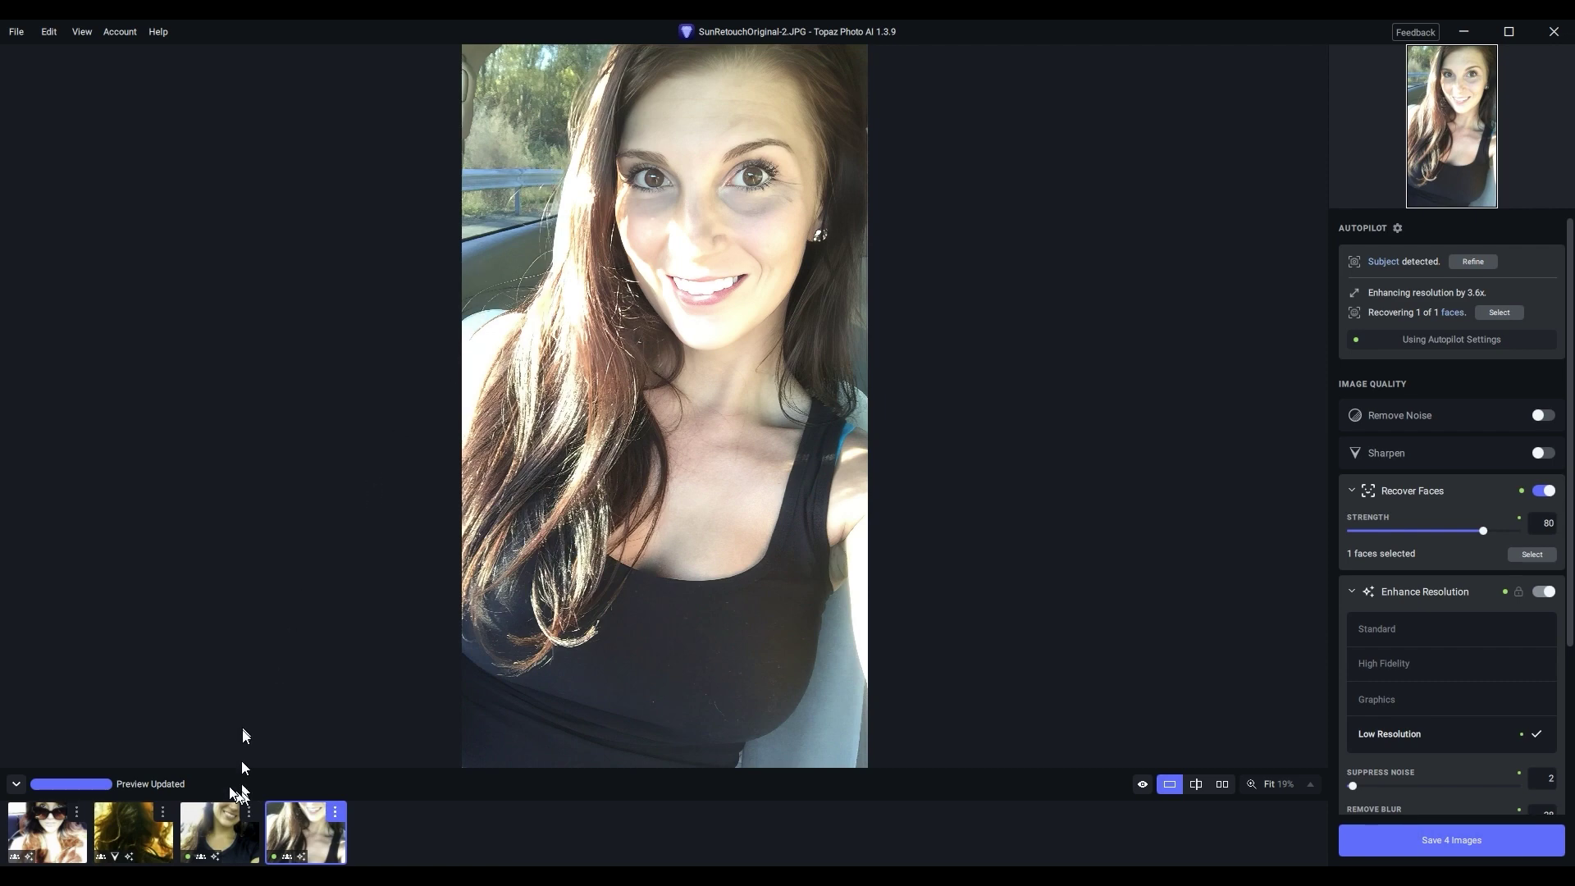
click(207, 825)
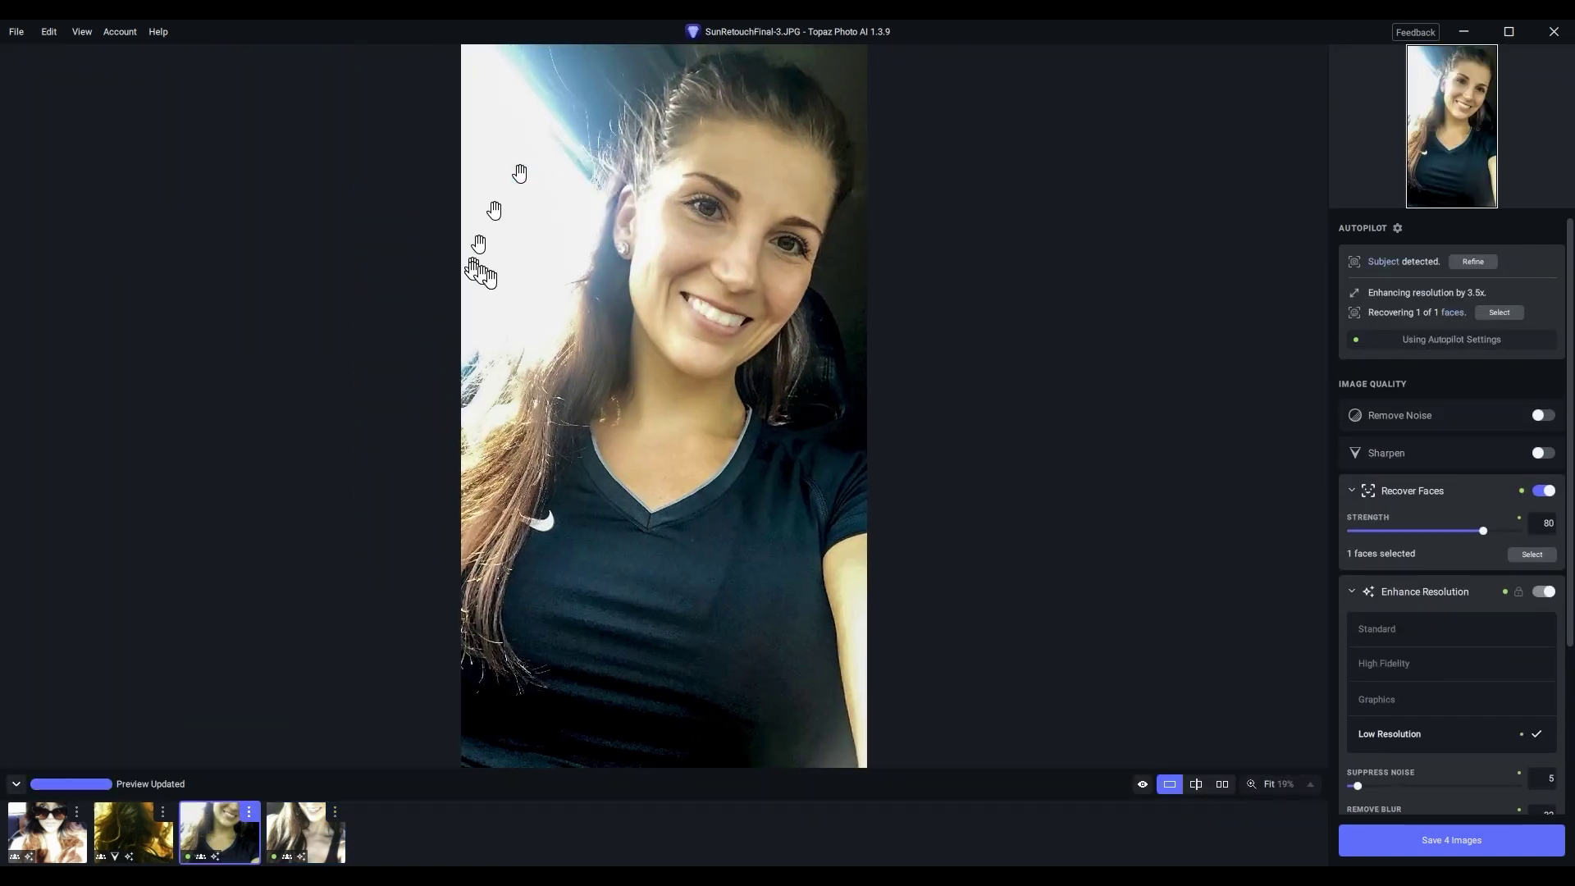
click(43, 833)
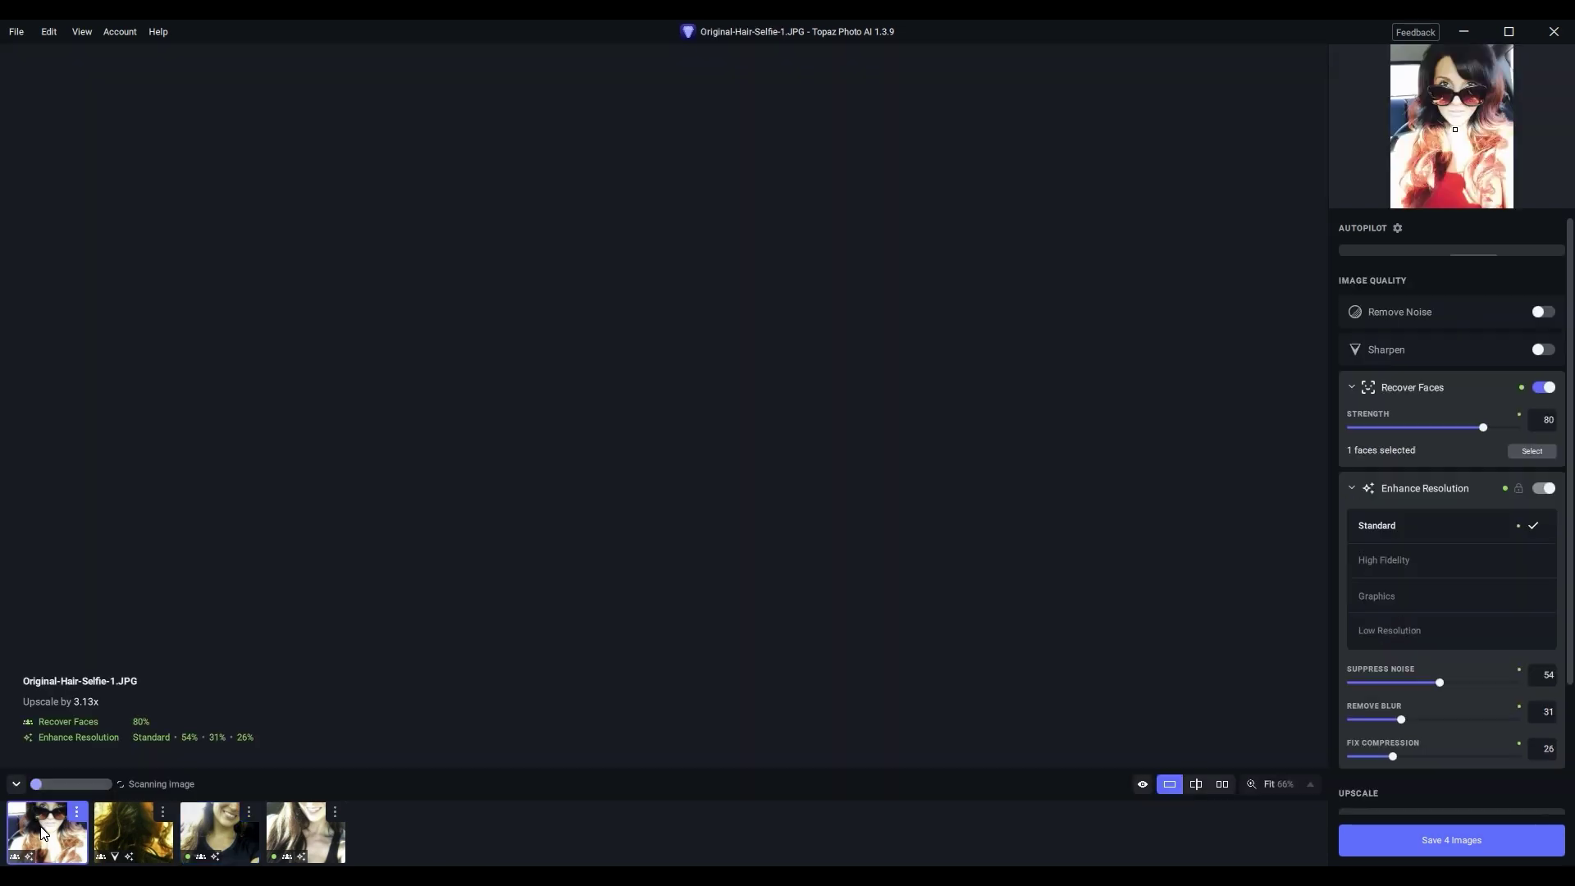